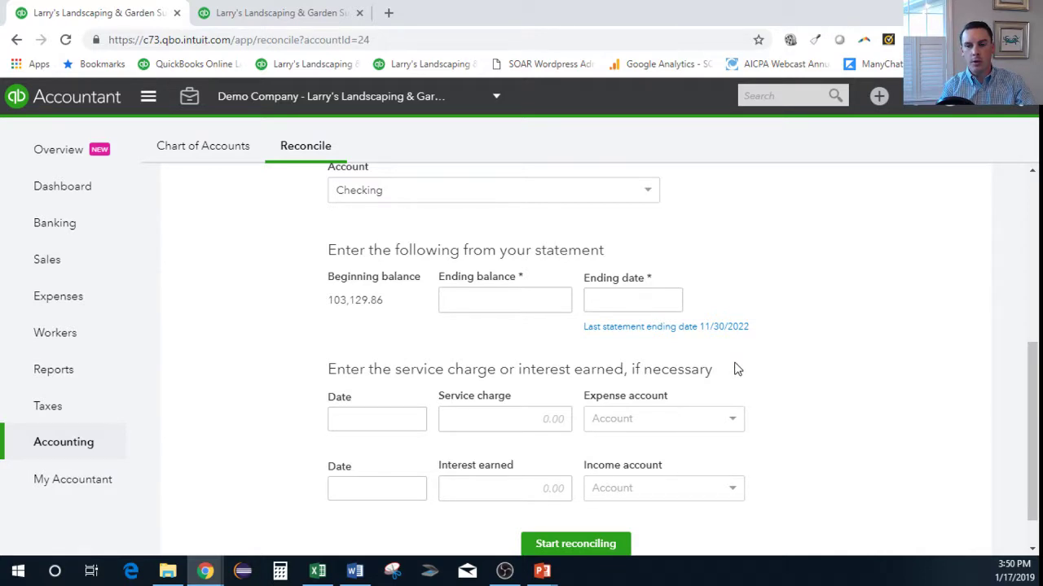
# Enter the Checking statement's ending balance of 84,191.52 and ending date of 12/31/2022, and start the reconciliation
pyautogui.click(546, 298)
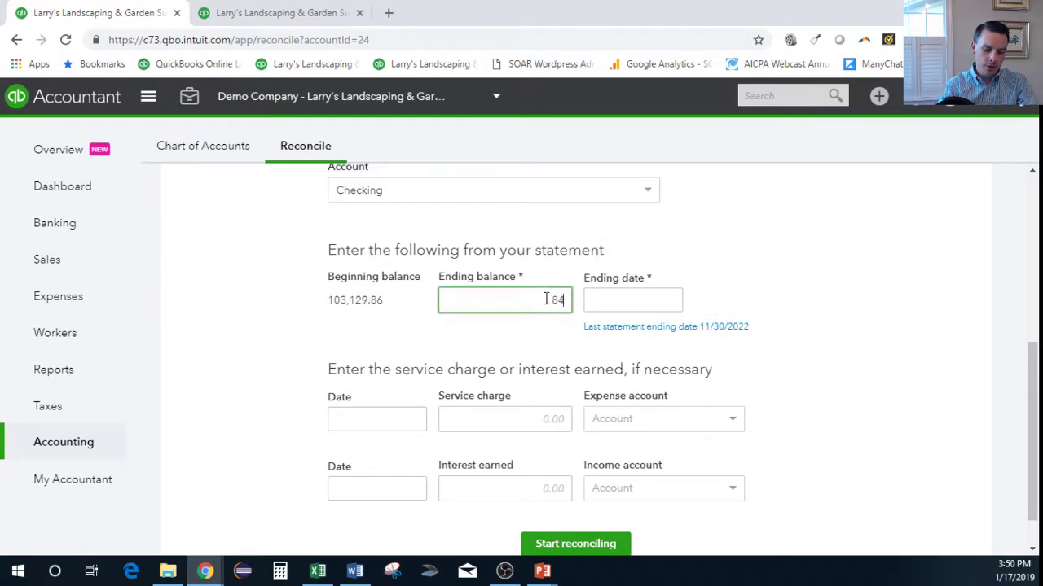
pyautogui.write('84191.52')
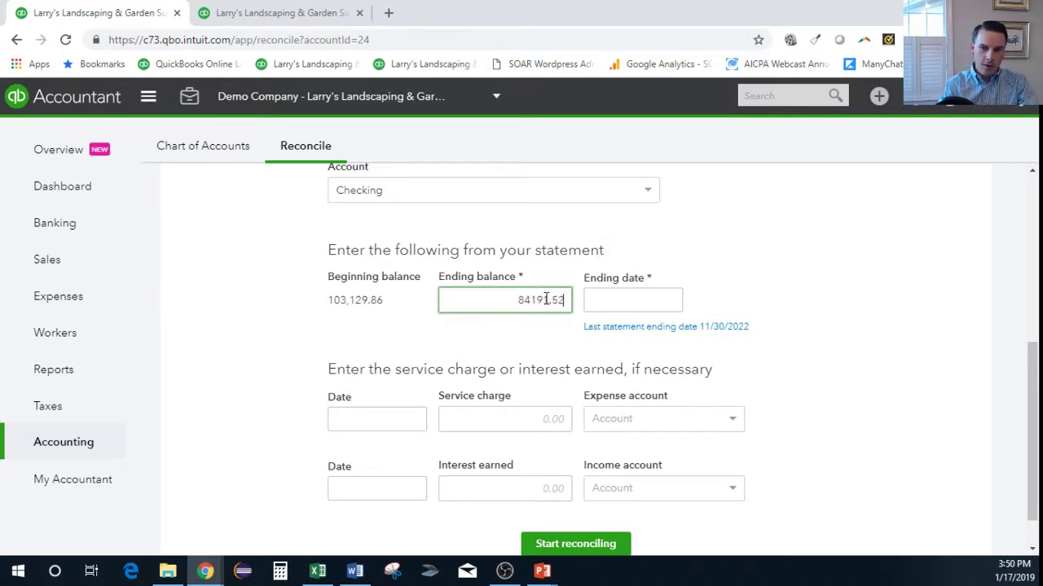
pyautogui.click(587, 300)
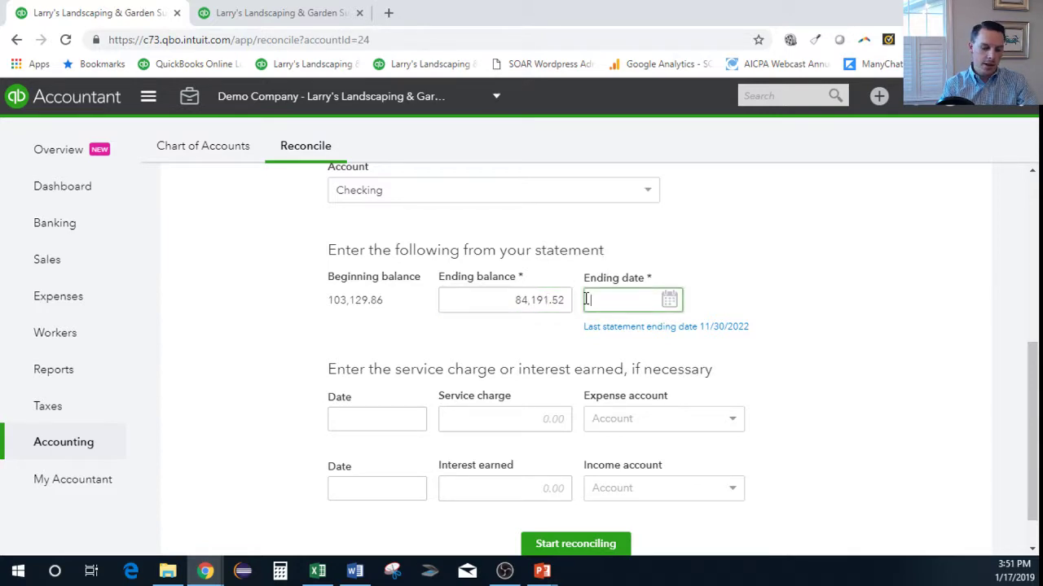
pyautogui.write('12312022')
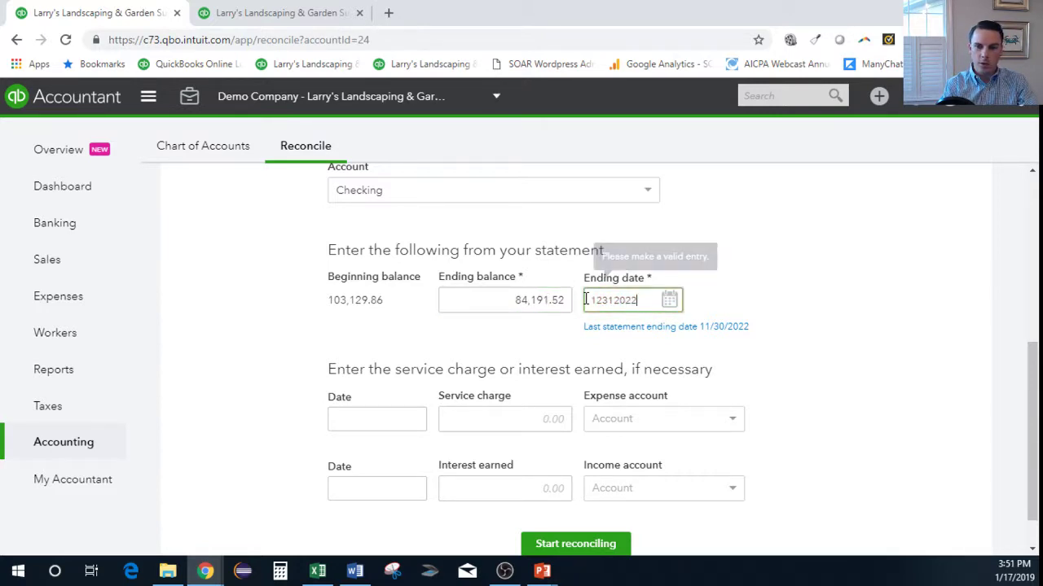
pyautogui.click(568, 548)
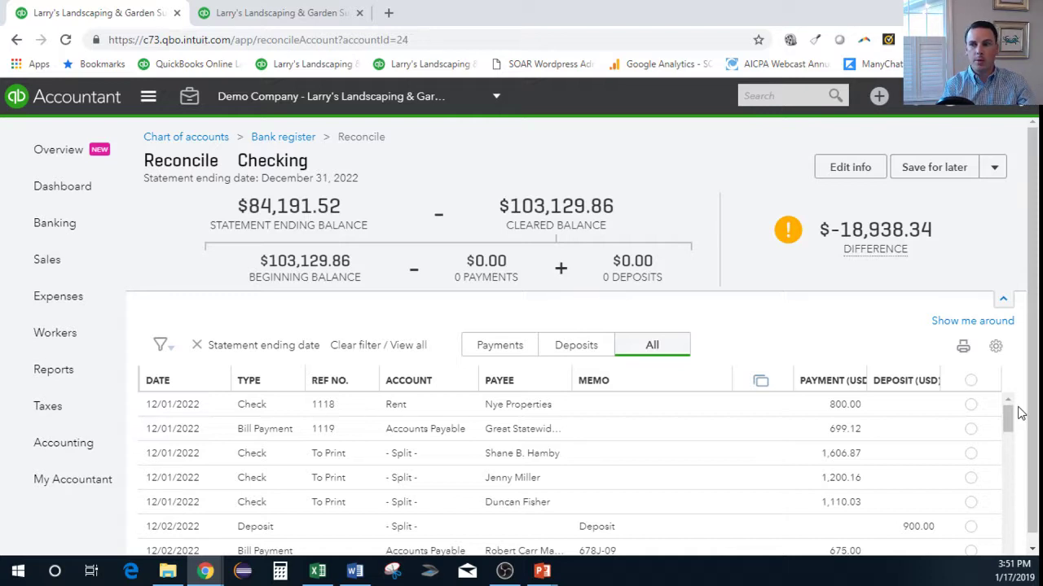
# Mark all transactions in the Checking reconciliation as cleared and review the list through its last entry
pyautogui.click(971, 381)
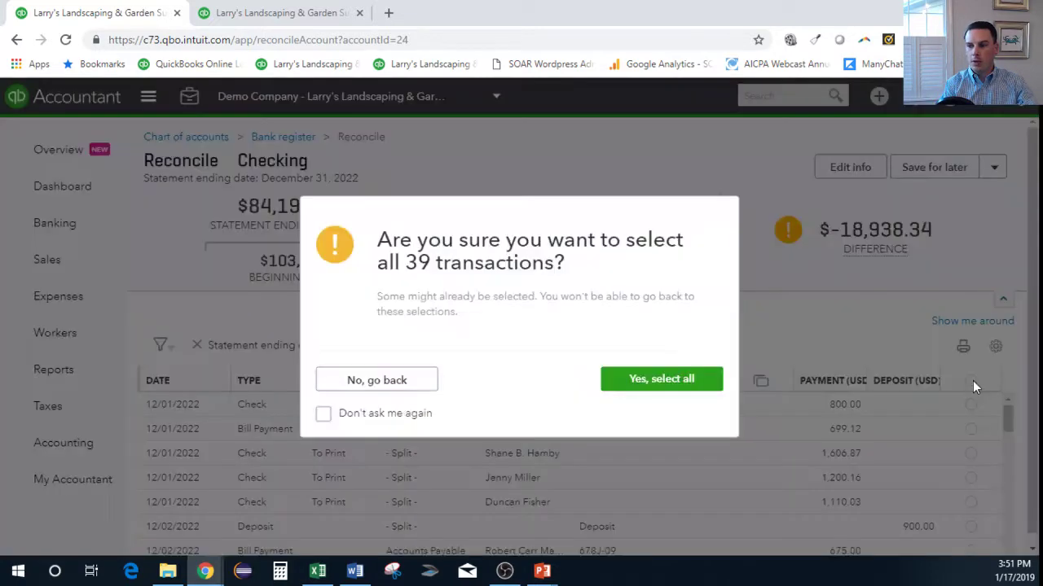
pyautogui.click(668, 378)
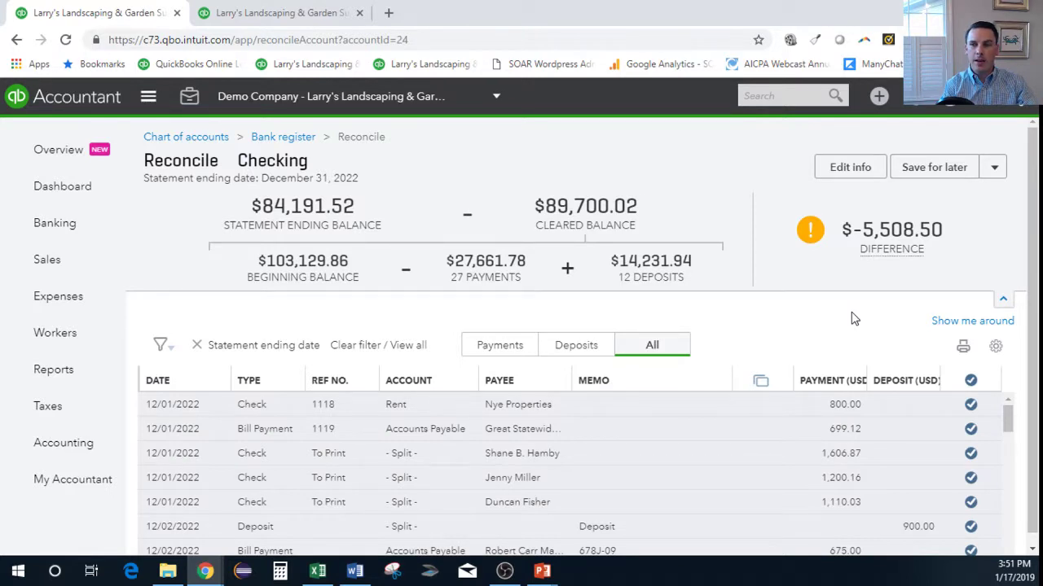
pyautogui.moveTo(842, 259)
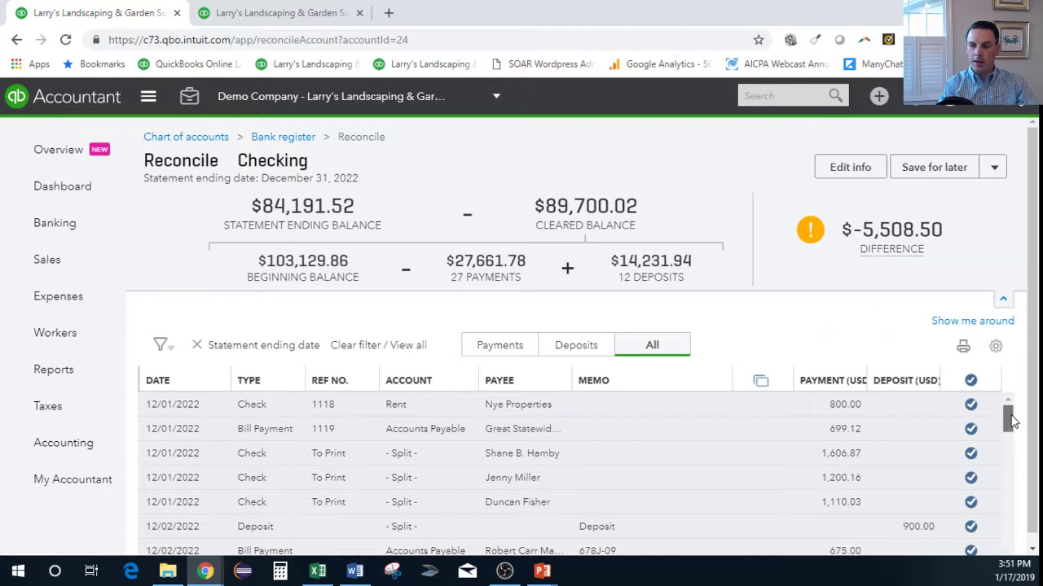
pyautogui.moveTo(1016, 425); pyautogui.dragTo(1002, 557)
pyautogui.moveTo(1038, 494); pyautogui.dragTo(1039, 531)
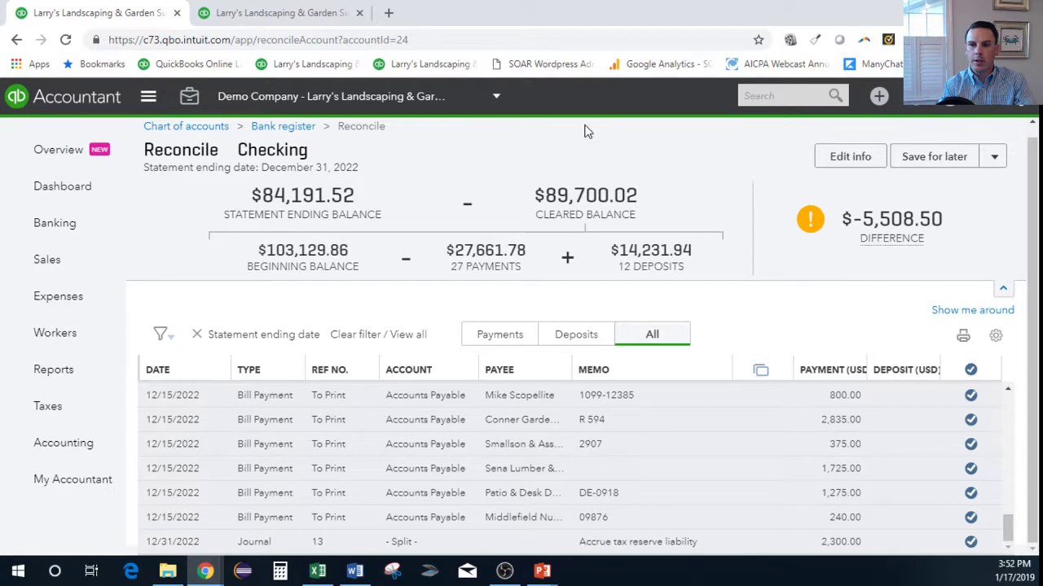
# Drill into the Checking balance from the Balance Sheet report and show the export options of its December 2022 transaction report
pyautogui.click(286, 12)
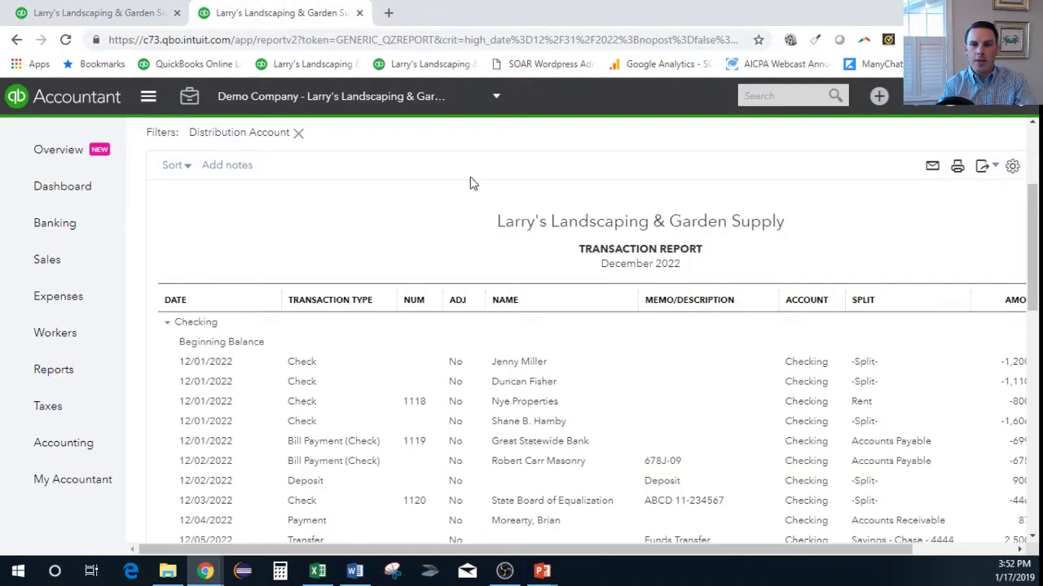
pyautogui.moveTo(1034, 245); pyautogui.dragTo(1037, 183)
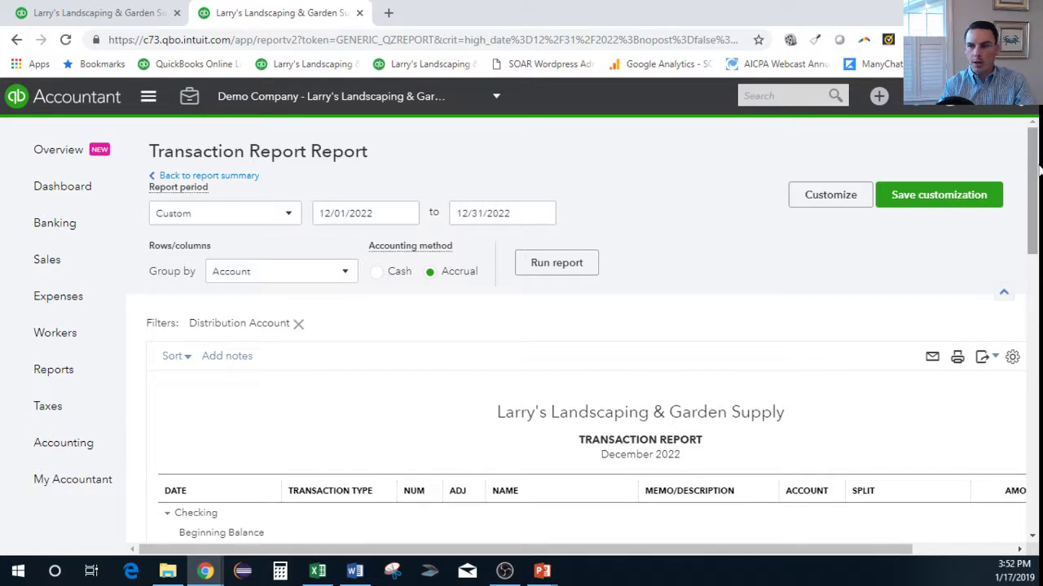
pyautogui.moveTo(1038, 169)
pyautogui.mouseDown()
pyautogui.moveTo(1037, 480)
pyautogui.moveTo(1038, 155)
pyautogui.mouseUp()
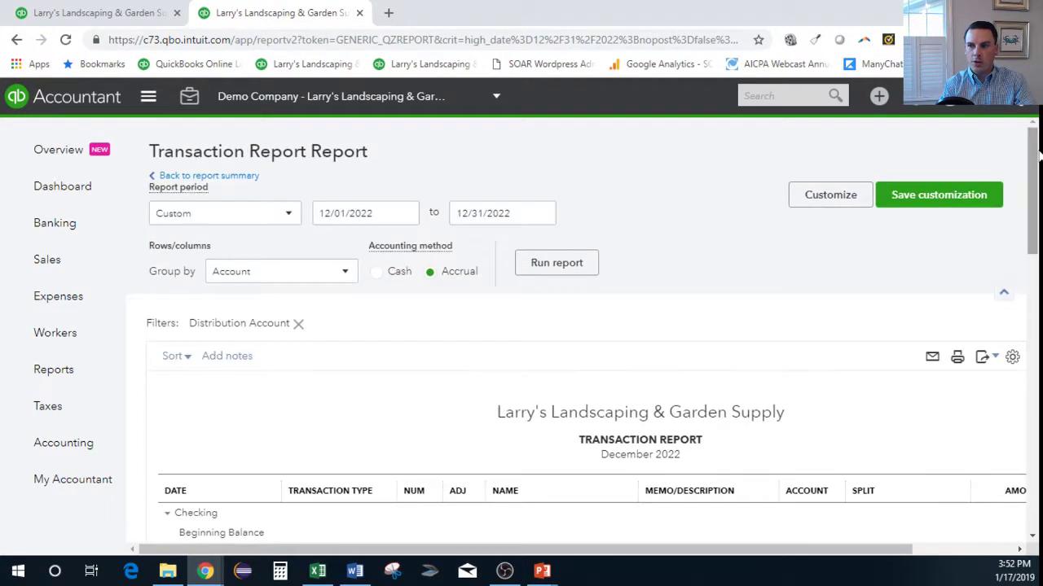
pyautogui.click(187, 177)
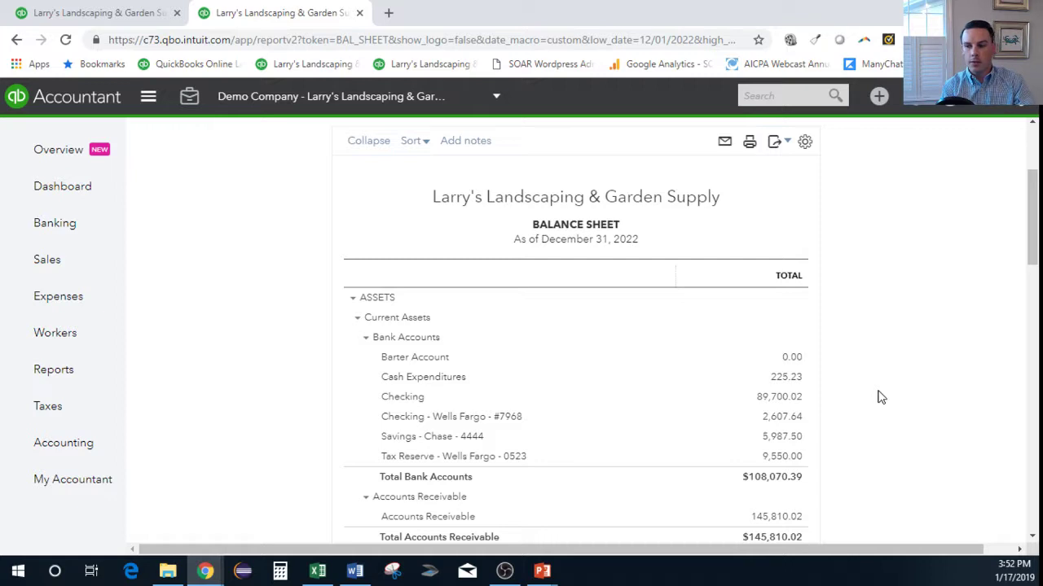
pyautogui.click(768, 396)
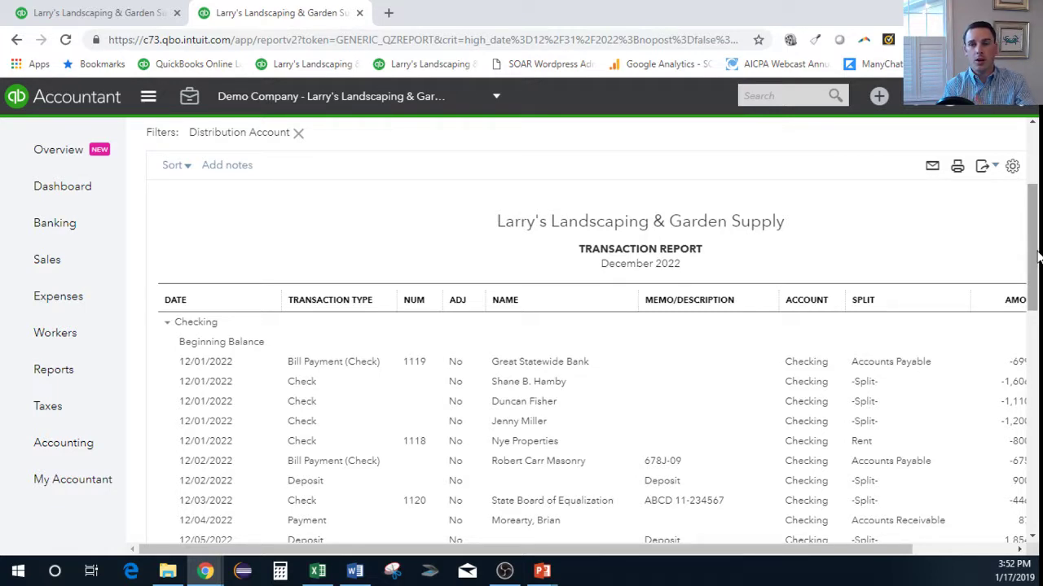
pyautogui.click(994, 170)
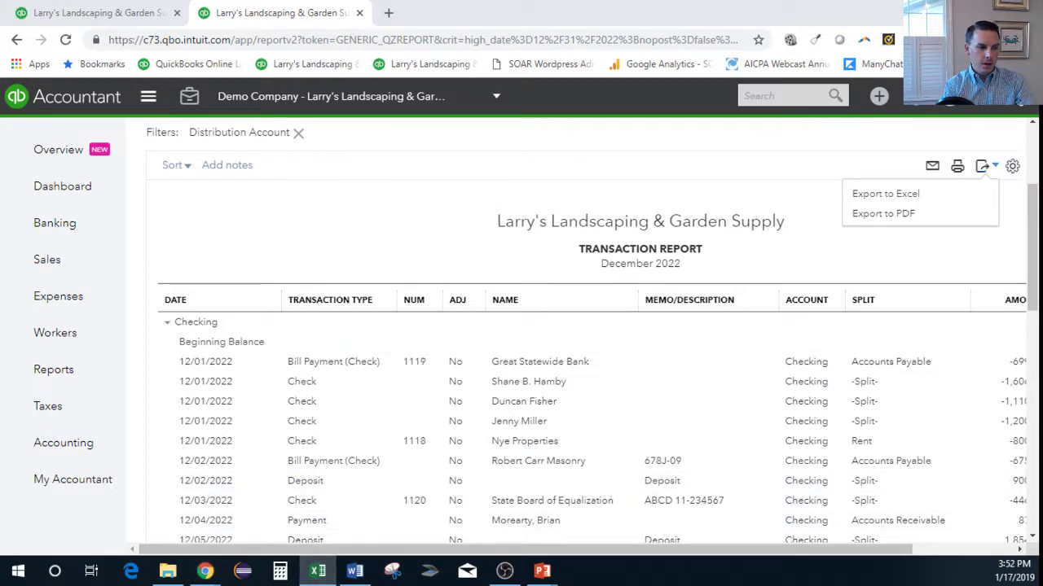
# Switch to the exported Transaction Report workbook in Excel, maximize it and fit the Balance column to its contents
pyautogui.click(318, 571)
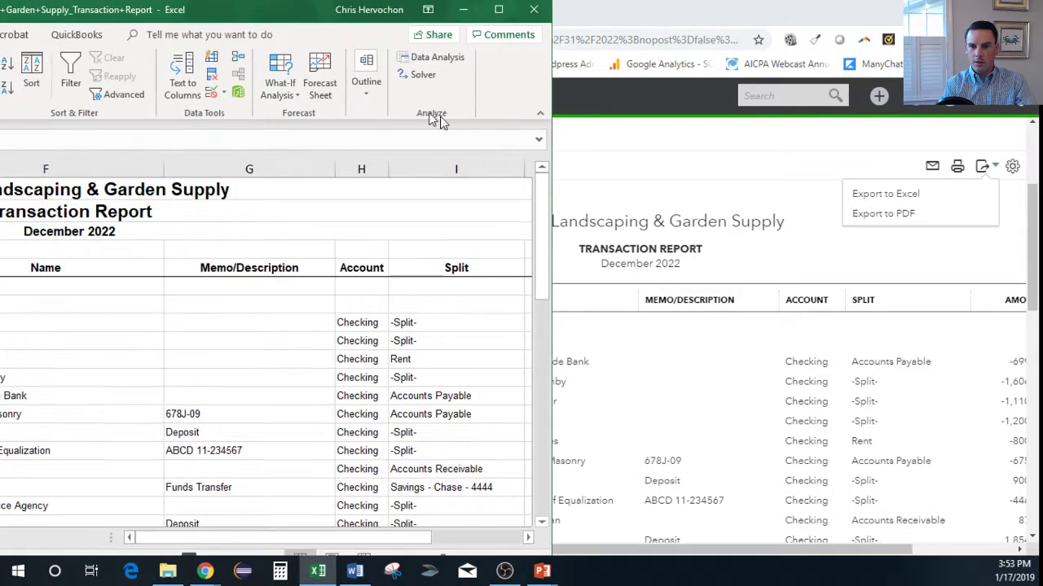
pyautogui.moveTo(481, 111); pyautogui.dragTo(528, 2)
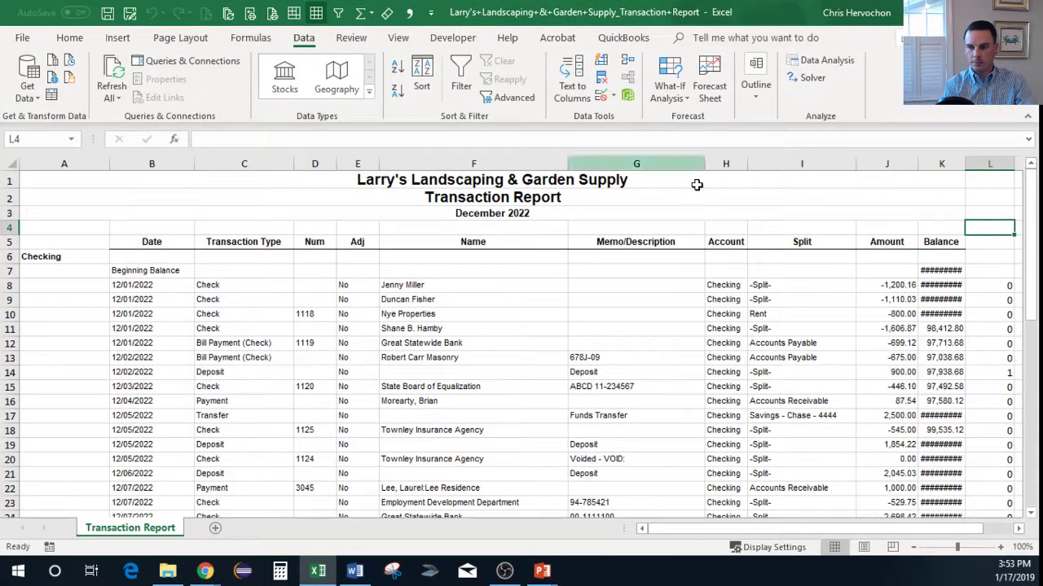
pyautogui.doubleClick(966, 164)
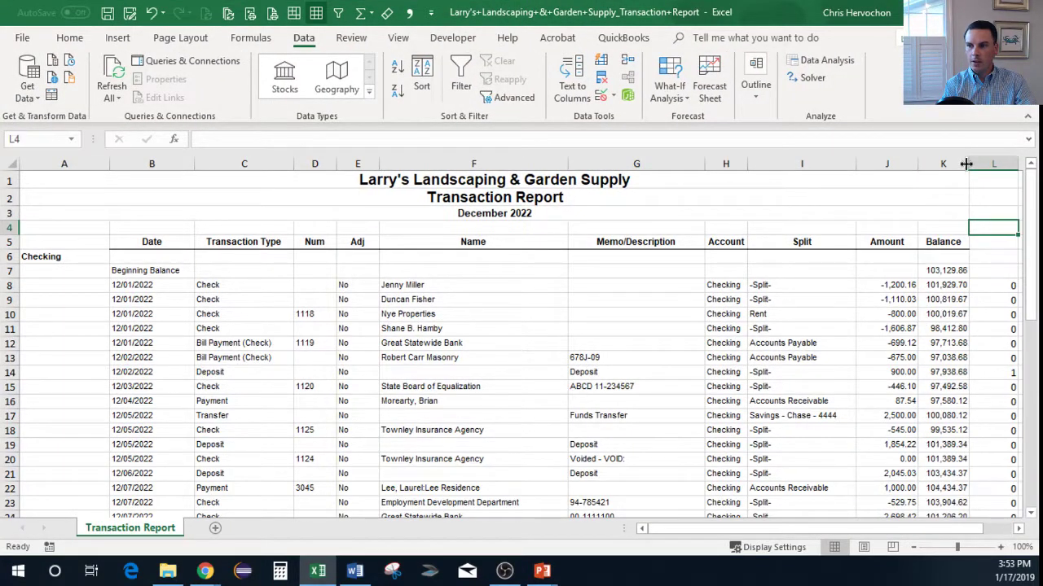
pyautogui.click(74, 157)
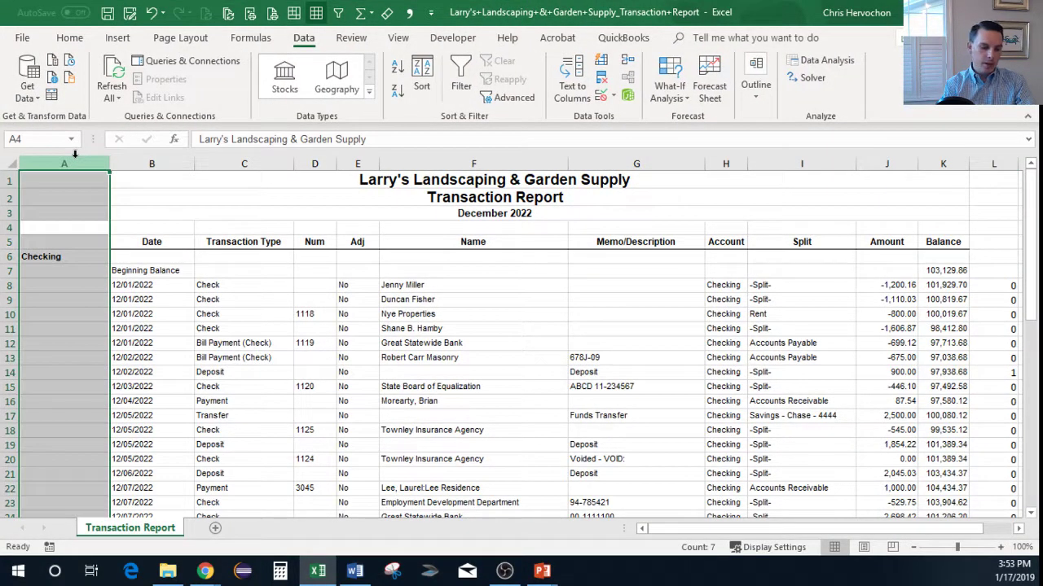
pyautogui.hotkey('shift', 'Right')
pyautogui.hotkey('shift', 'Right')
pyautogui.hotkey('shift', 'Right')
pyautogui.hotkey('shift', 'Right')
pyautogui.hotkey('shift', 'Left')
pyautogui.hotkey('shift', 'Left')
pyautogui.hotkey('shift', 'Left')
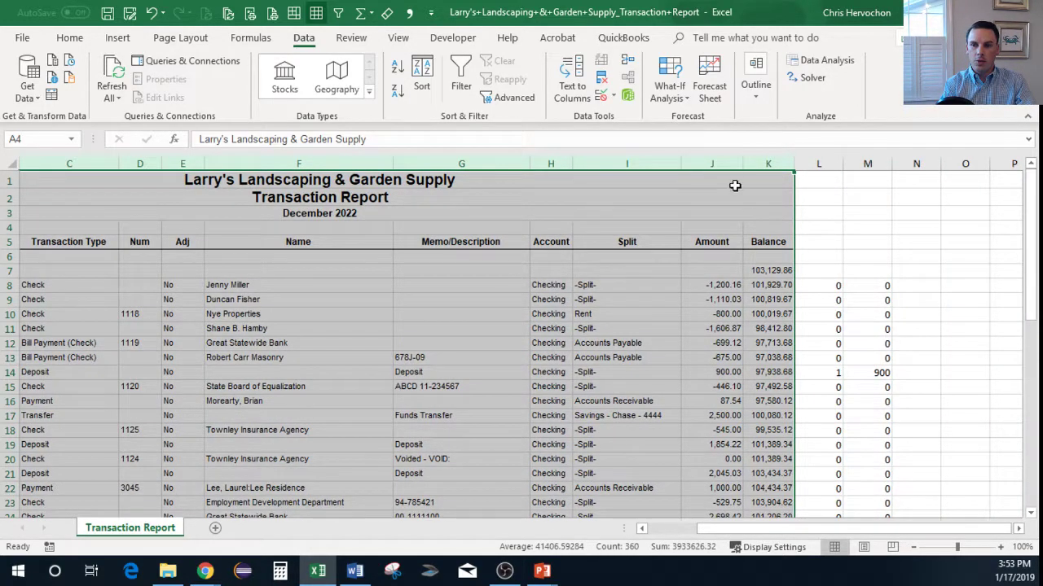
pyautogui.click(721, 157)
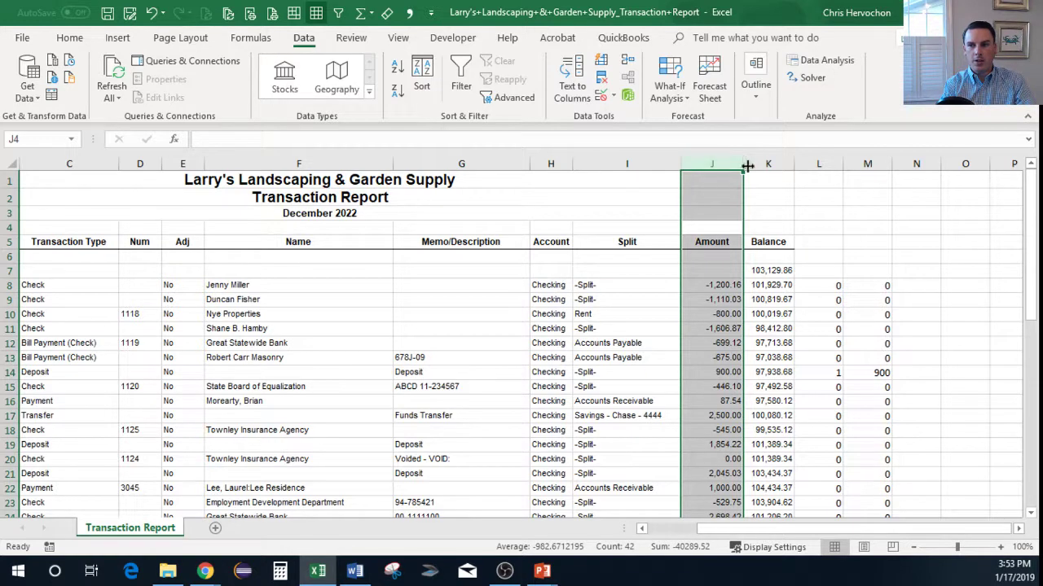
pyautogui.click(754, 161)
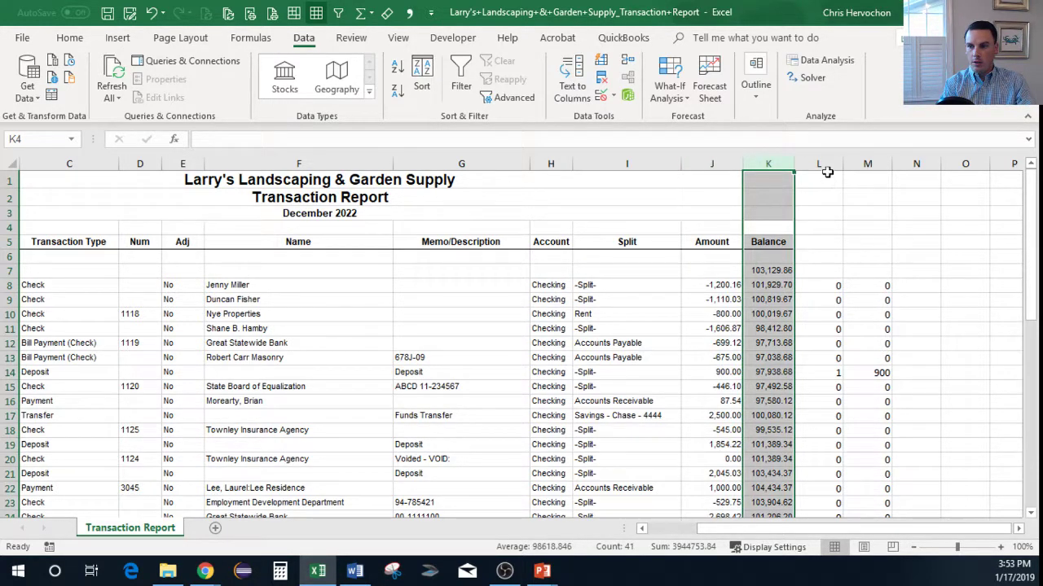
# Clear the contents of columns L and M beside the Balance column
pyautogui.moveTo(823, 163); pyautogui.dragTo(856, 164)
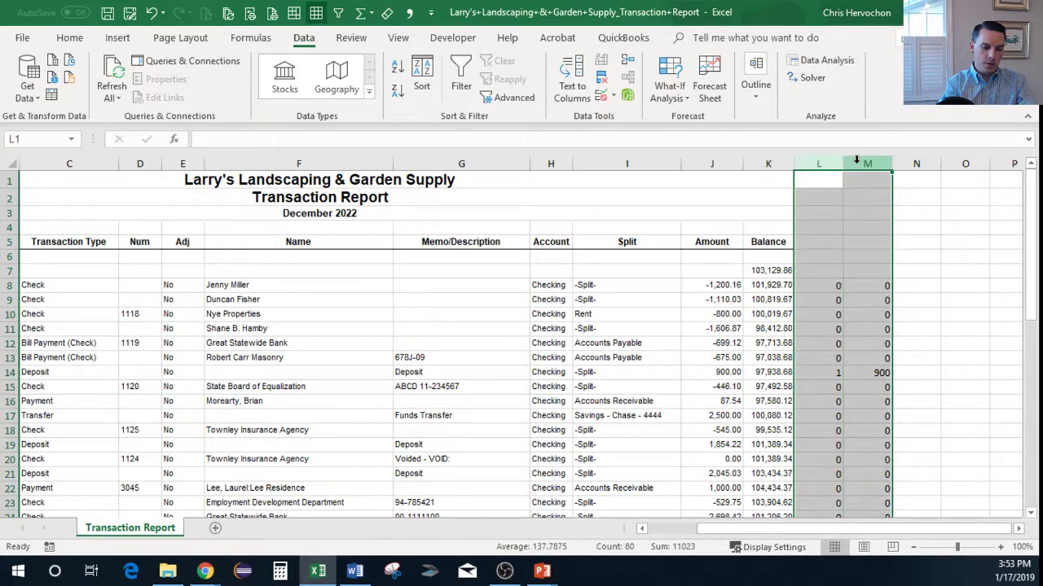
pyautogui.press('Delete')
pyautogui.click(821, 332)
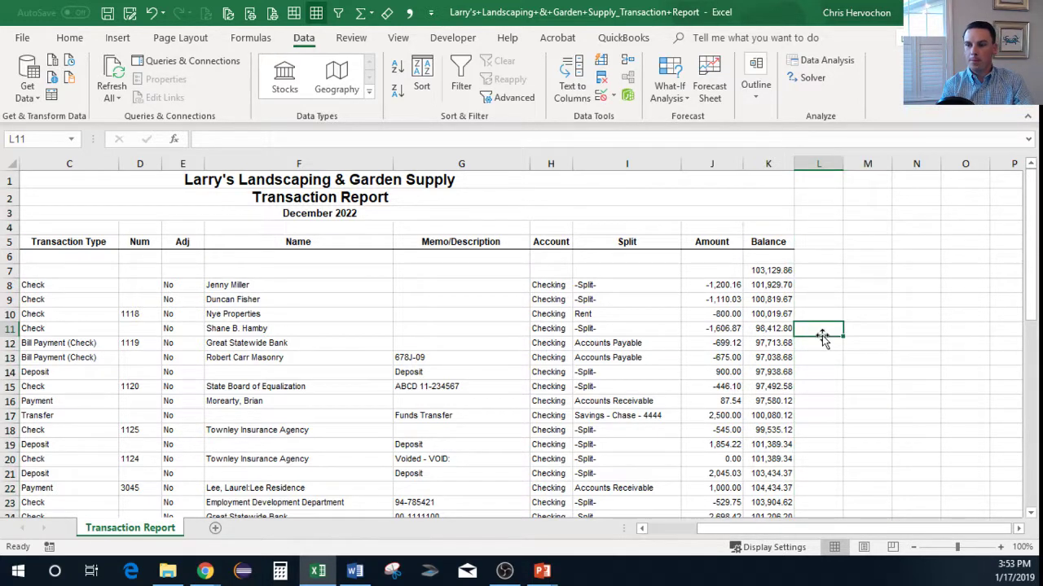
# Enter 0 in cells L8 and L9 beside the first two transactions
pyautogui.press('Up')
pyautogui.press('Up')
pyautogui.press('Up')
pyautogui.press('Up')
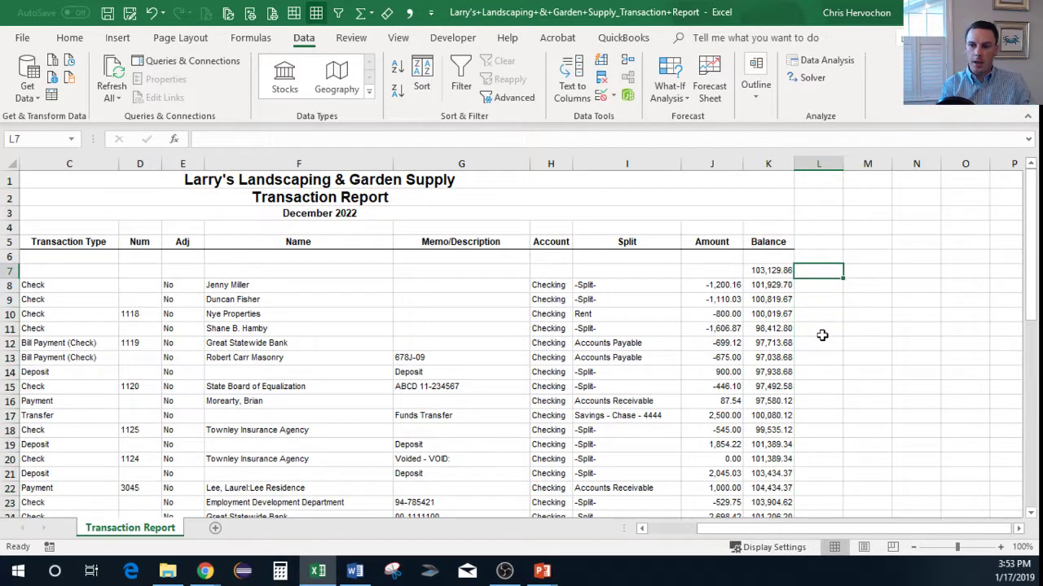
pyautogui.press('Down')
pyautogui.write('0')
pyautogui.press('Return')
pyautogui.write('0')
pyautogui.press('Return')
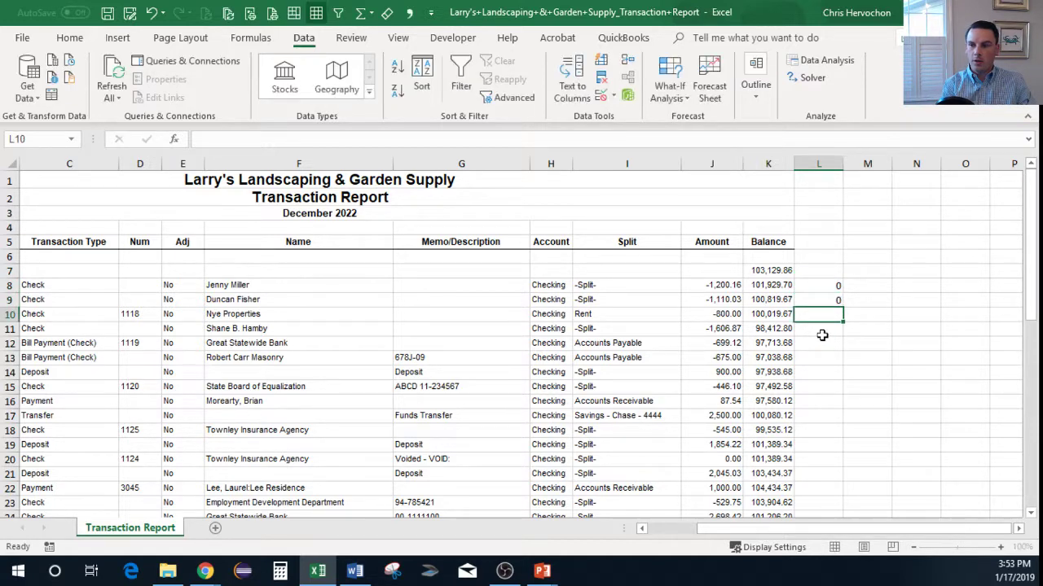
# Copy the 0 from L9 down column L, starting at L10, for the remaining transactions
pyautogui.press('Up')
pyautogui.hotkey('ctrl', 'c')
pyautogui.press('Down')
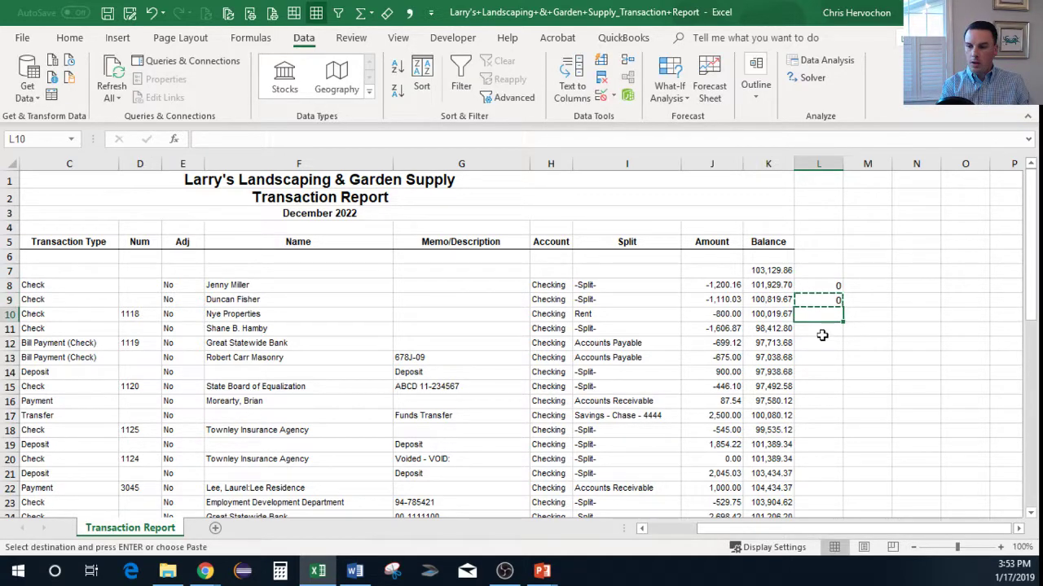
pyautogui.hotkey('shift', 'Down')
pyautogui.hotkey('shift', 'Down')
pyautogui.hotkey('shift', 'Down')
pyautogui.hotkey('shift', 'Down')
pyautogui.hotkey('shift', 'Down')
pyautogui.hotkey('shift', 'Down')
pyautogui.hotkey('shift', 'Down')
pyautogui.hotkey('shift', 'Down')
pyautogui.hotkey('shift', 'Down')
pyautogui.hotkey('shift', 'Down')
pyautogui.hotkey('shift', 'Down')
pyautogui.hotkey('shift', 'Down')
pyautogui.hotkey('shift', 'Down')
pyautogui.hotkey('shift', 'Down')
pyautogui.hotkey('shift', 'Down')
pyautogui.hotkey('shift', 'Down')
pyautogui.hotkey('shift', 'Down')
pyautogui.hotkey('shift', 'Down')
pyautogui.hotkey('shift', 'Down')
pyautogui.hotkey('shift', 'Down')
pyautogui.hotkey('shift', 'Down')
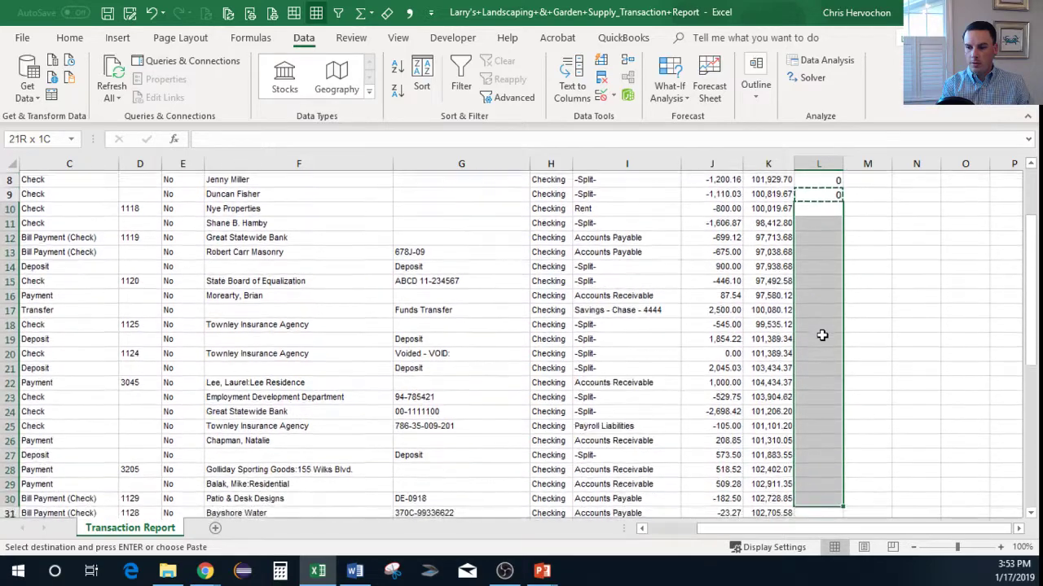
pyautogui.hotkey('shift', 'Down')
pyautogui.hotkey('shift', 'Down')
pyautogui.hotkey('shift', 'Down')
pyautogui.hotkey('shift', 'Down')
pyautogui.hotkey('shift', 'Down')
pyautogui.hotkey('shift', 'Down')
pyautogui.hotkey('shift', 'Down')
pyautogui.hotkey('shift', 'Down')
pyautogui.hotkey('shift', 'Down')
pyautogui.hotkey('shift', 'Down')
pyautogui.hotkey('shift', 'Down')
pyautogui.hotkey('shift', 'Down')
pyautogui.hotkey('shift', 'Down')
pyautogui.hotkey('shift', 'Down')
pyautogui.hotkey('shift', 'Down')
pyautogui.hotkey('shift', 'Down')
pyautogui.hotkey('shift', 'Down')
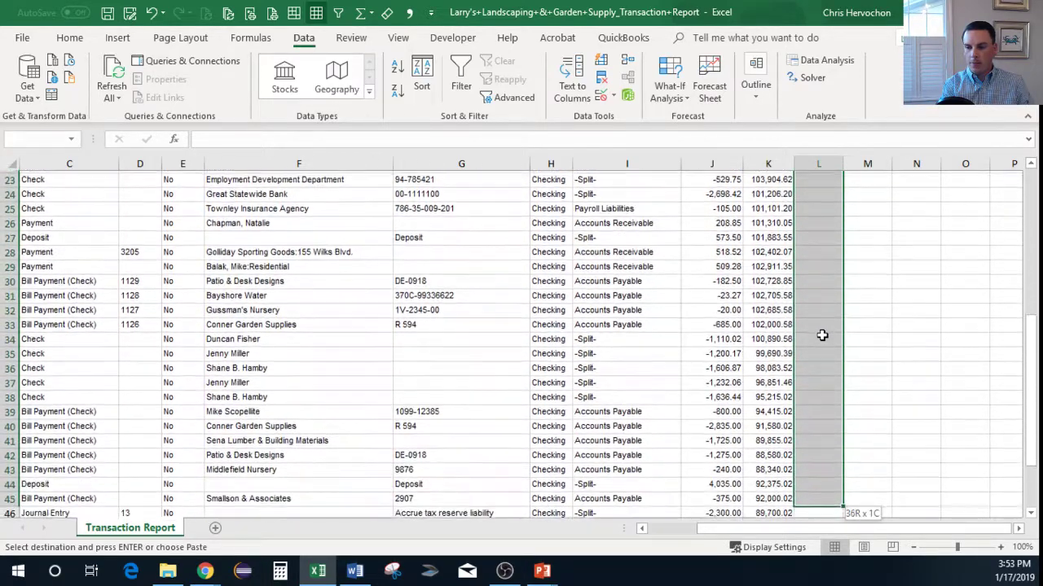
pyautogui.hotkey('ctrl', 'v')
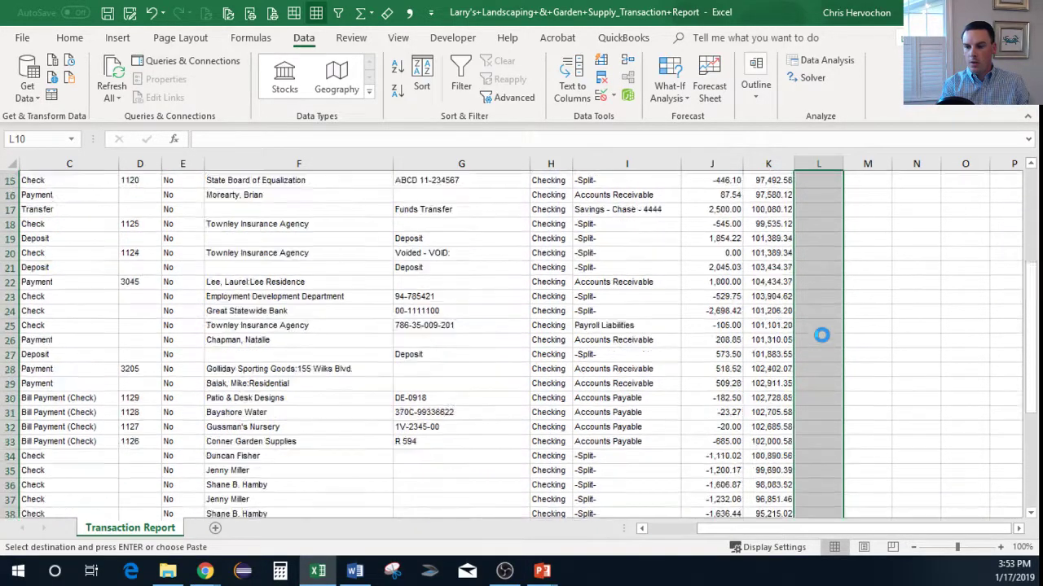
# Enter the formula +J8*L8 in M8 to multiply the first transaction's amount by its flag
pyautogui.press('Up')
pyautogui.press('Up')
pyautogui.press('Right')
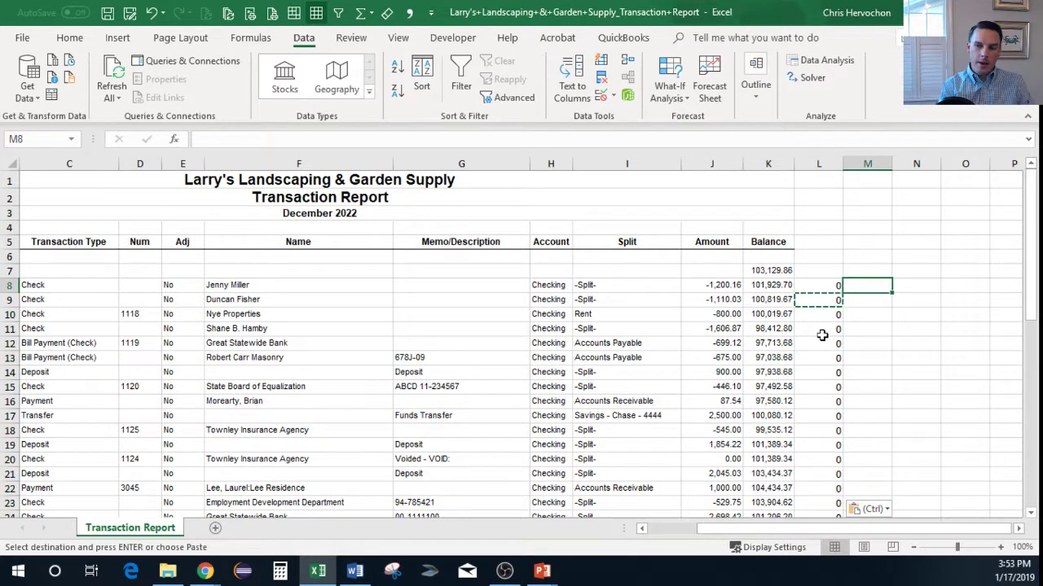
pyautogui.write('+')
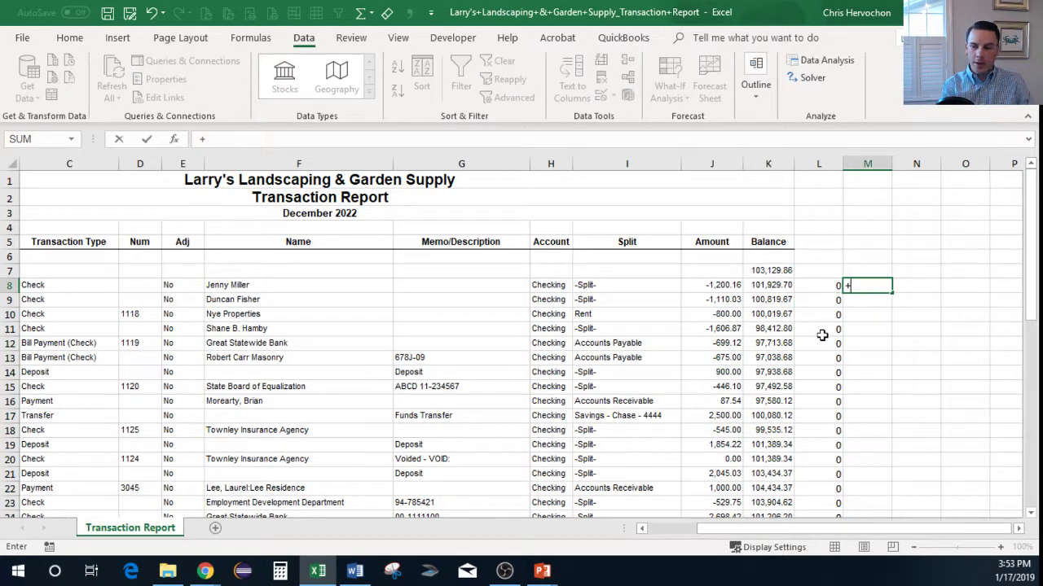
pyautogui.press('Left')
pyautogui.press('Left')
pyautogui.press('Left')
pyautogui.write('*')
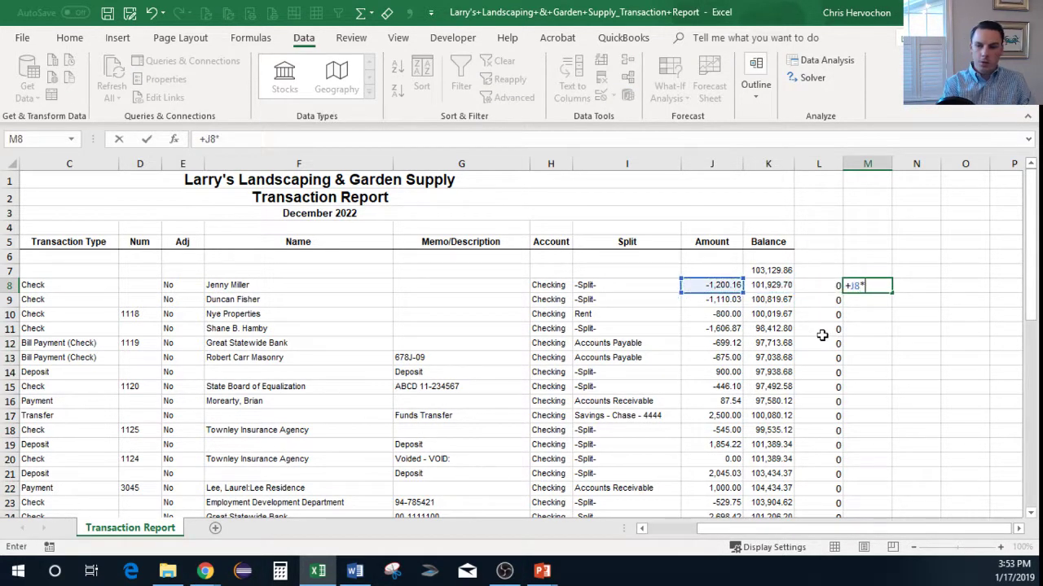
pyautogui.press('Left')
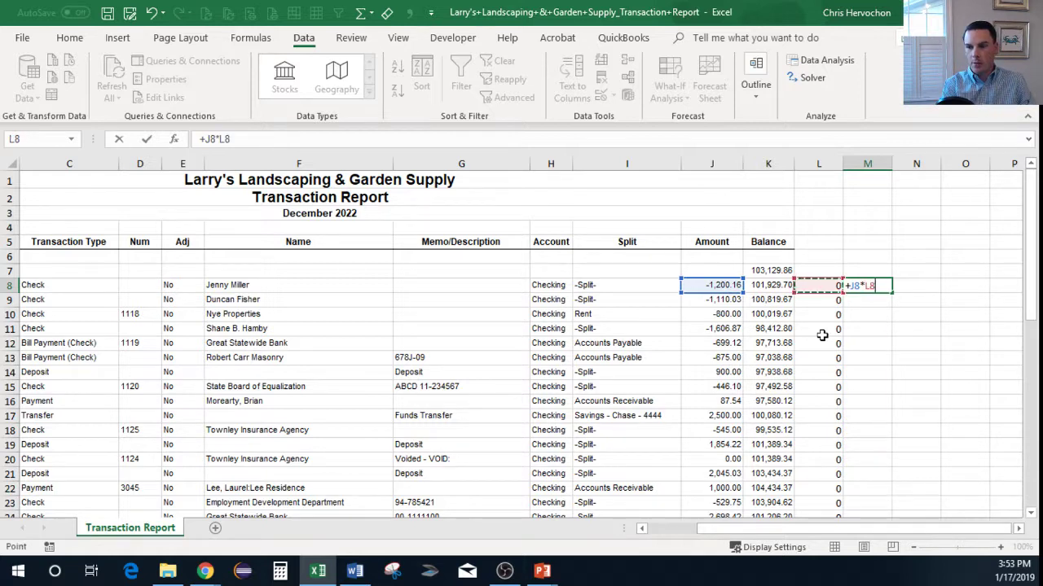
pyautogui.press('Return')
pyautogui.press('Up')
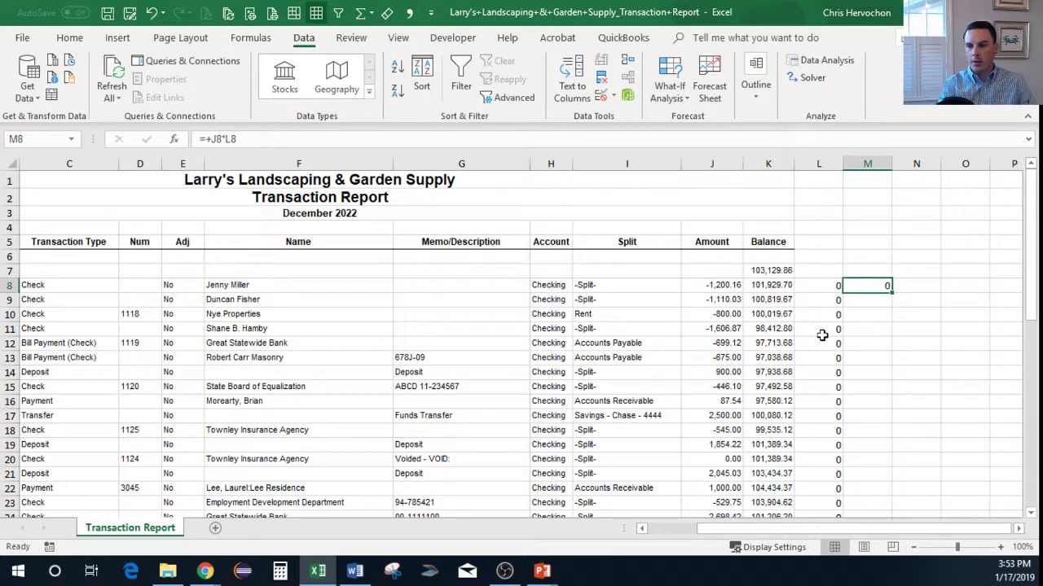
# Copy the M8 formula down column M for all transactions and clear the surplus cells M47 and M48 beside the report totals
pyautogui.doubleClick(891, 292)
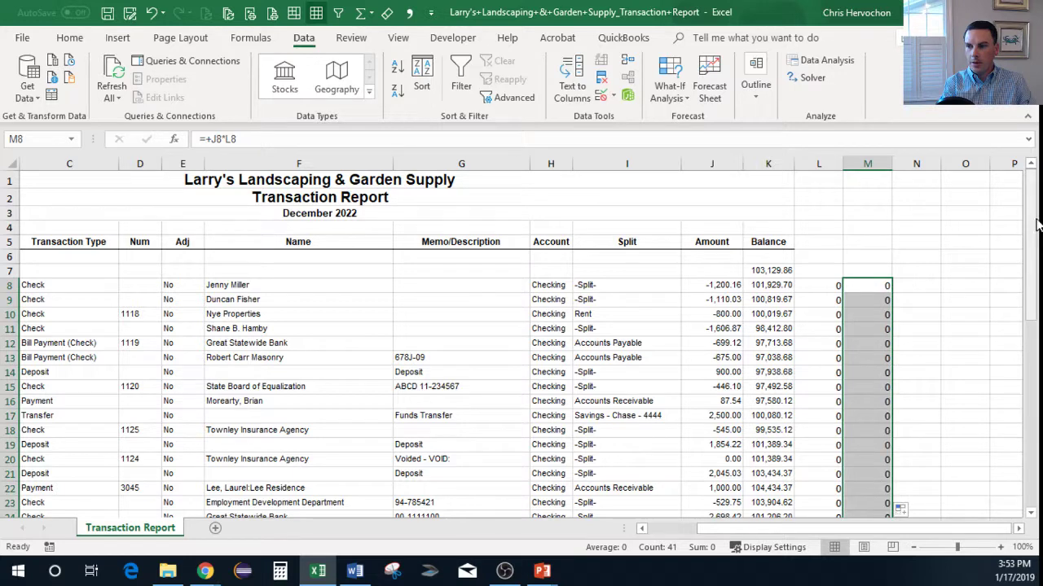
pyautogui.moveTo(1035, 228); pyautogui.dragTo(1036, 446)
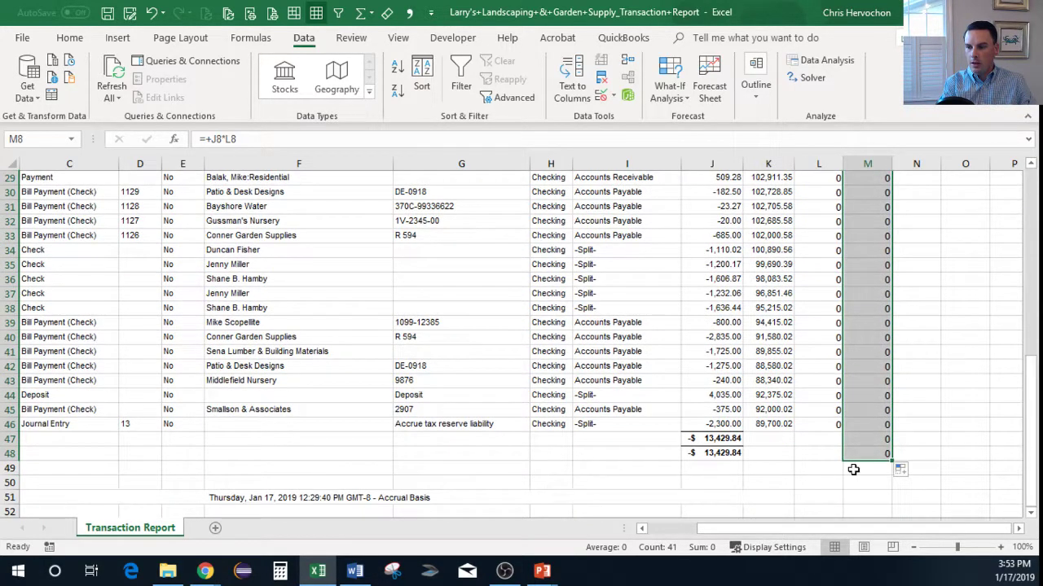
pyautogui.moveTo(854, 433); pyautogui.dragTo(854, 449)
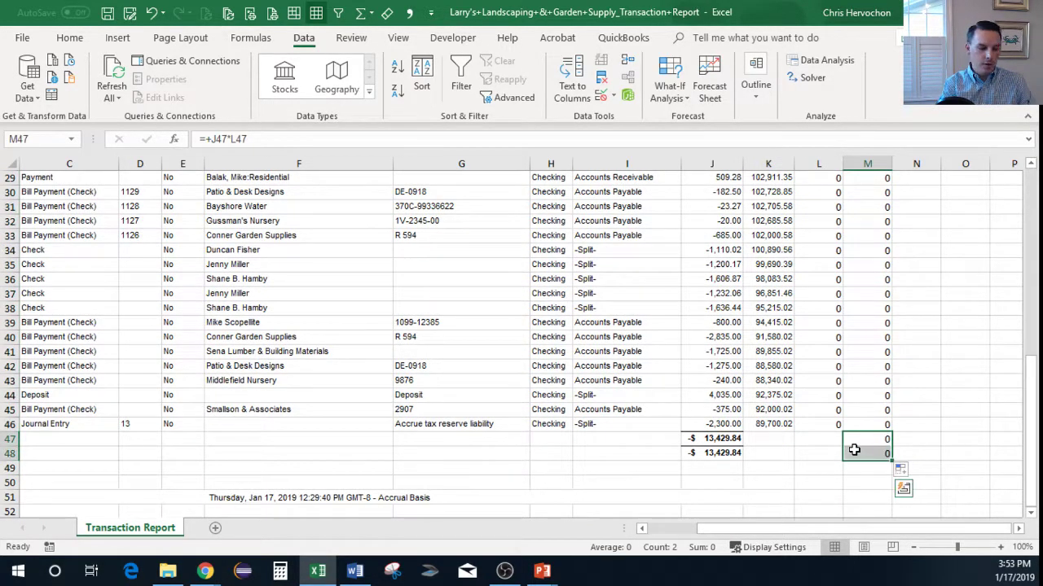
pyautogui.press('Delete')
# Total the flags in L48 with =SUM(L8:L47) and copy that formula into M48 to total the multiplied amounts
pyautogui.press('Left')
pyautogui.press('Down')
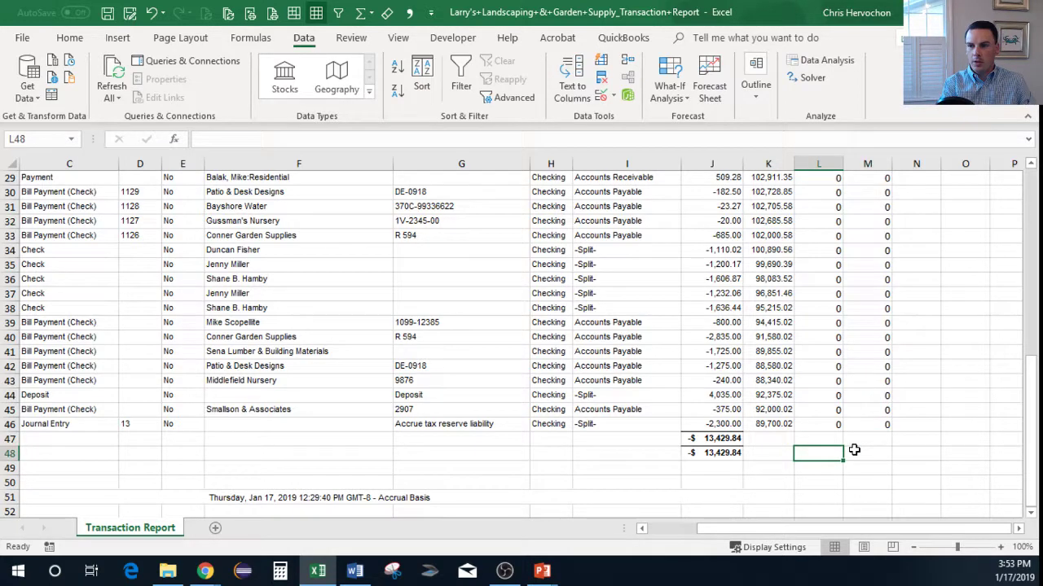
pyautogui.click(70, 38)
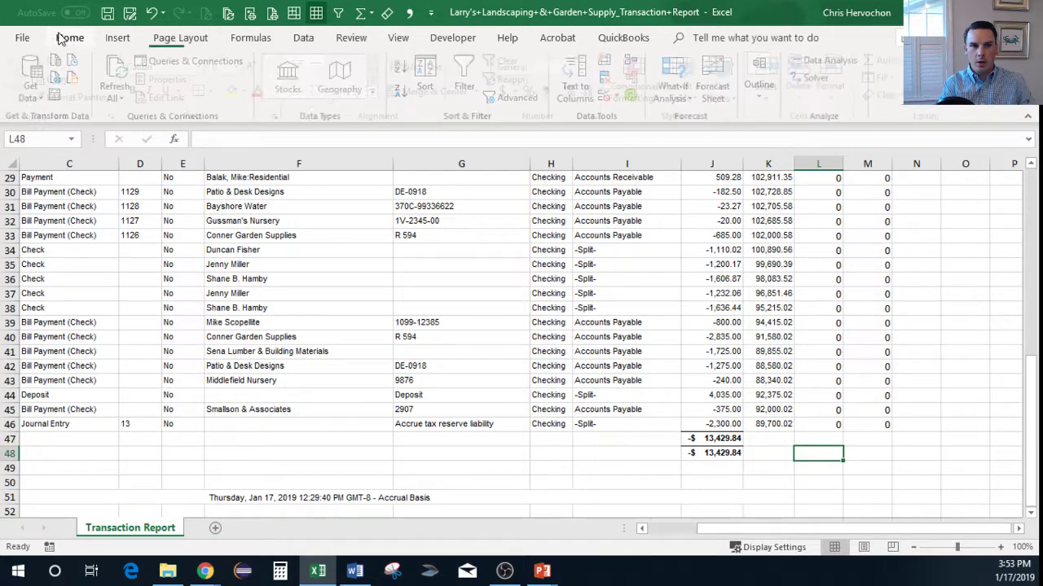
pyautogui.click(896, 61)
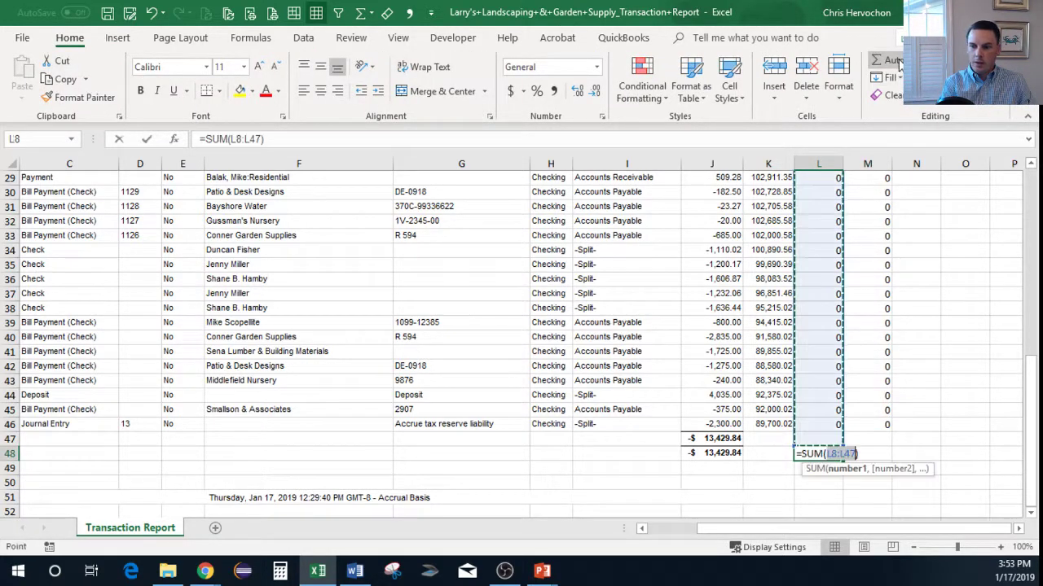
pyautogui.press('Return')
pyautogui.press('Up')
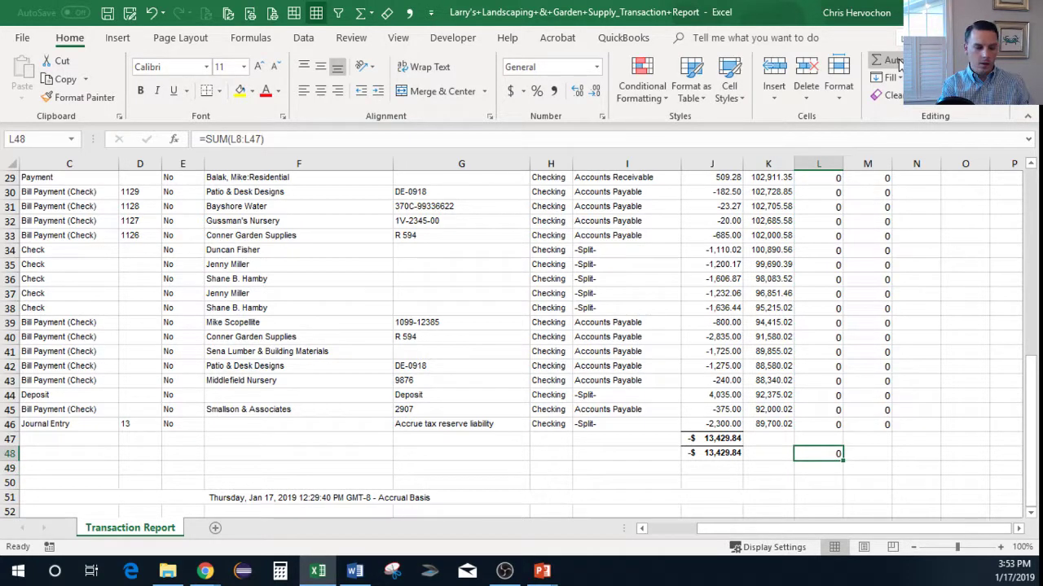
pyautogui.hotkey('ctrl', 'c')
pyautogui.press('Right')
pyautogui.hotkey('ctrl', 'v')
pyautogui.press('Up')
pyautogui.press('Up')
pyautogui.press('Up')
pyautogui.press('Up')
pyautogui.press('Up')
pyautogui.press('Up')
pyautogui.press('Up')
pyautogui.press('Up')
pyautogui.press('Up')
pyautogui.press('Up')
pyautogui.press('Up')
pyautogui.press('Up')
pyautogui.press('Up')
pyautogui.press('Up')
pyautogui.press('Up')
pyautogui.press('Up')
pyautogui.press('Up')
pyautogui.press('Up')
pyautogui.press('Up')
pyautogui.press('Up')
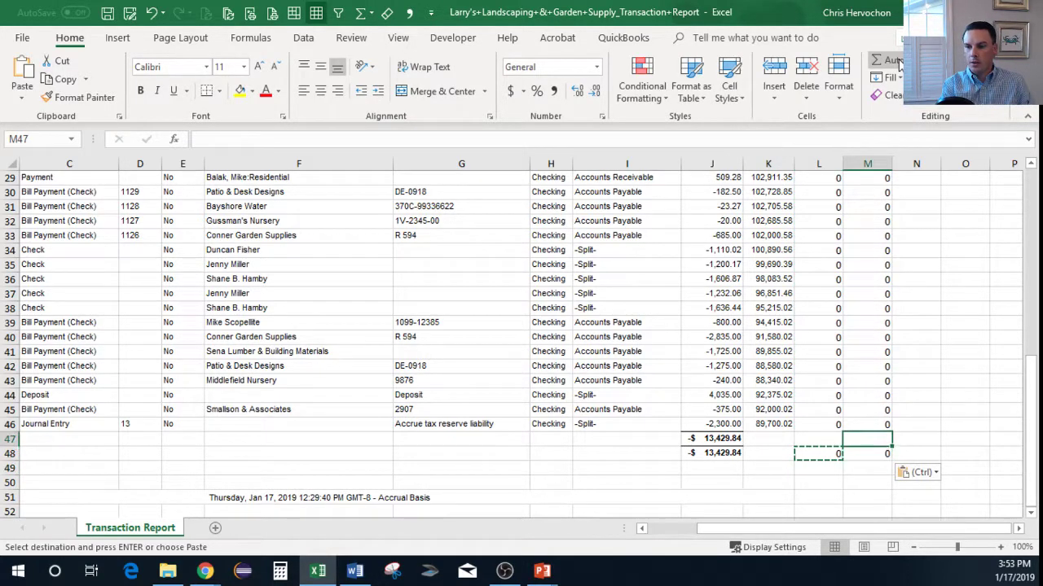
pyautogui.press('Up')
pyautogui.press('Up')
pyautogui.press('Up')
pyautogui.press('Up')
pyautogui.press('Up')
pyautogui.press('Up')
pyautogui.press('Up')
pyautogui.press('Up')
pyautogui.press('Up')
pyautogui.press('Up')
pyautogui.press('Up')
pyautogui.press('Up')
pyautogui.press('Up')
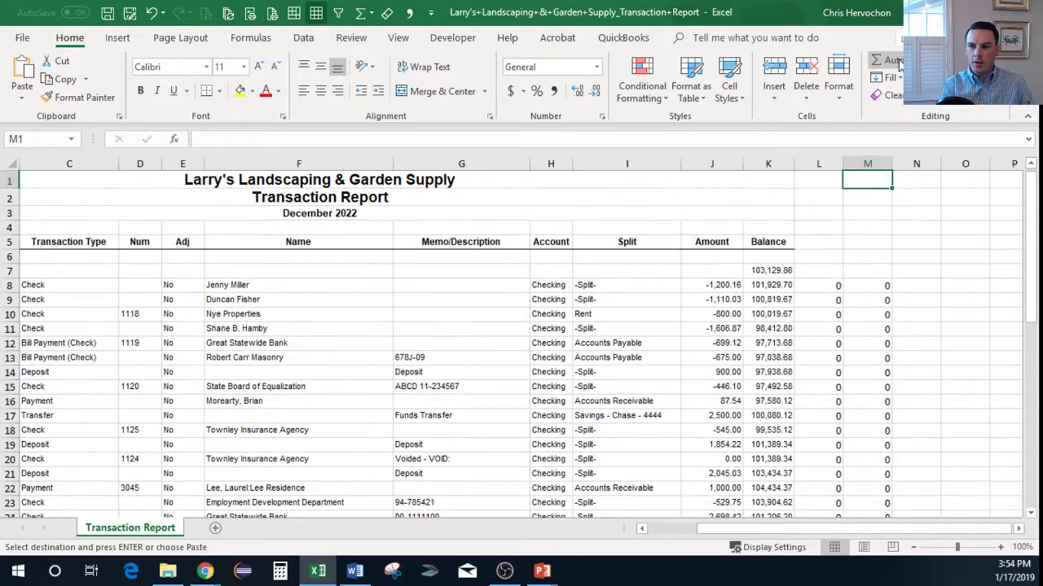
pyautogui.press('Down')
pyautogui.press('Left')
pyautogui.press('Left')
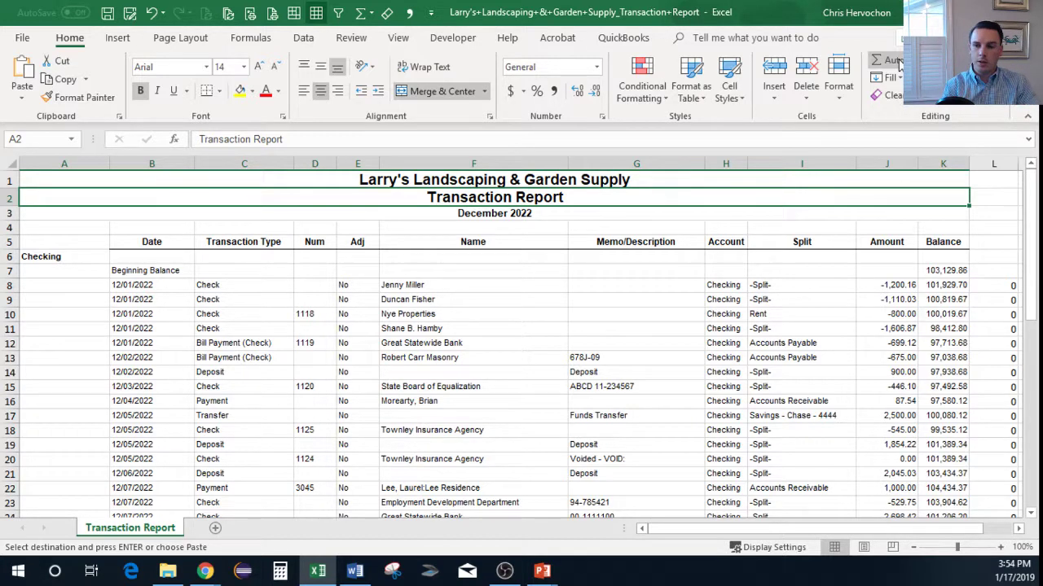
pyautogui.press('Right')
pyautogui.press('Right')
pyautogui.hotkey('ctrl', 'v')
pyautogui.press('Down')
pyautogui.press('Down')
pyautogui.press('Down')
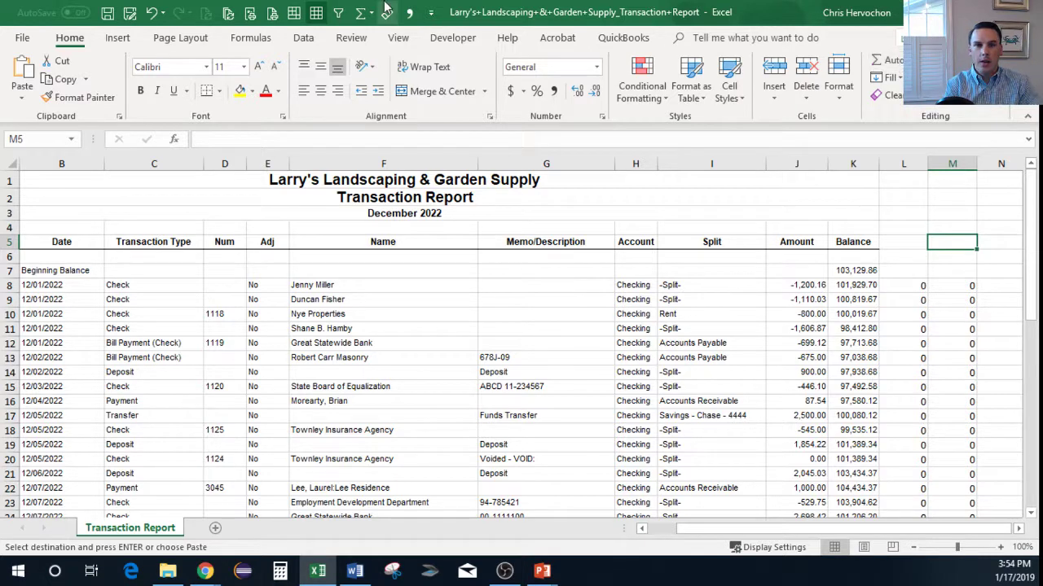
# Check in the Excel add-ins list whether the Solver Add-in is enabled, leaving the selection as it is
pyautogui.click(303, 38)
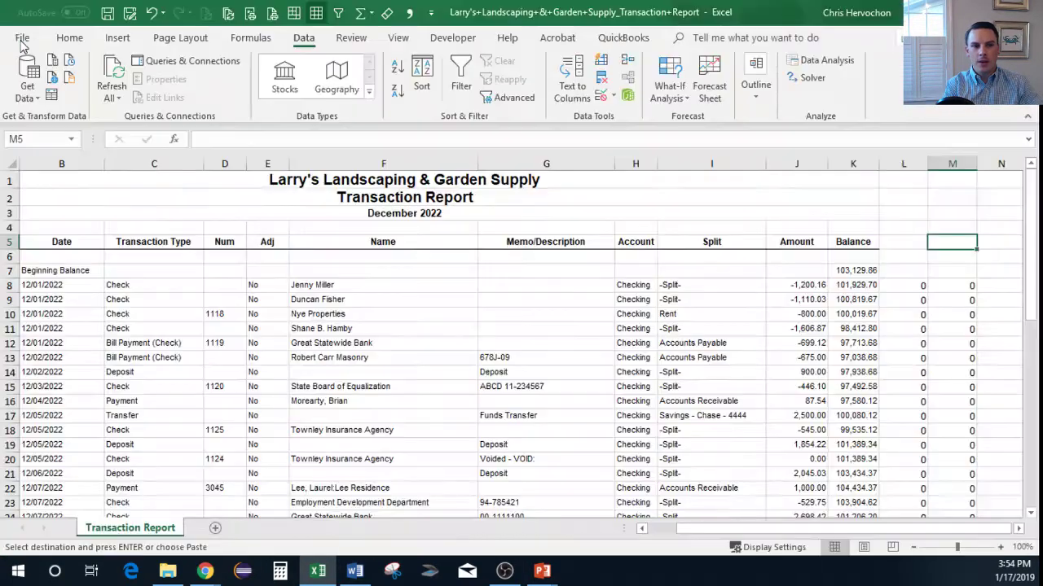
pyautogui.click(22, 41)
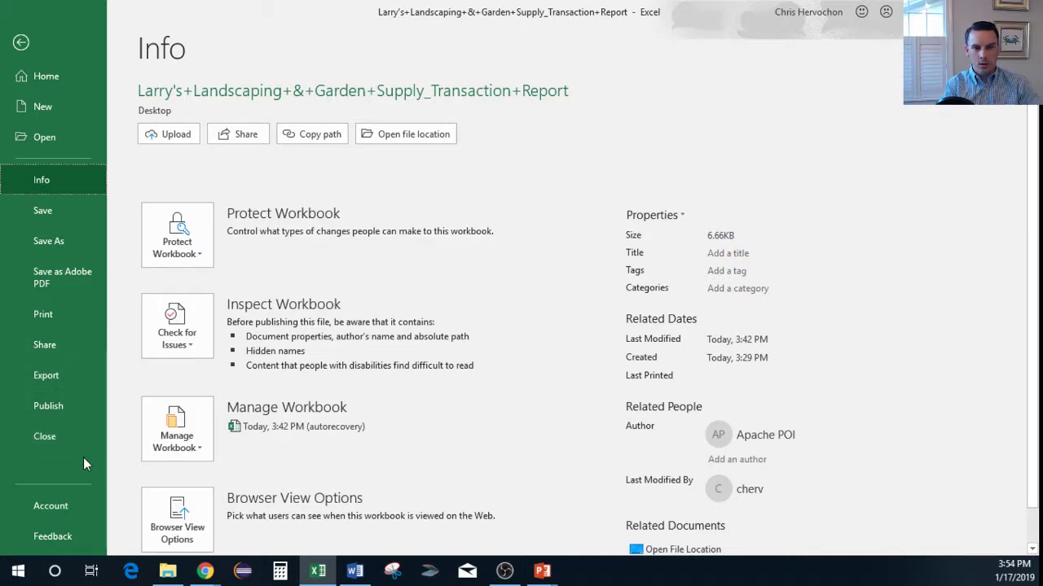
pyautogui.scroll(-1, 179, 446)
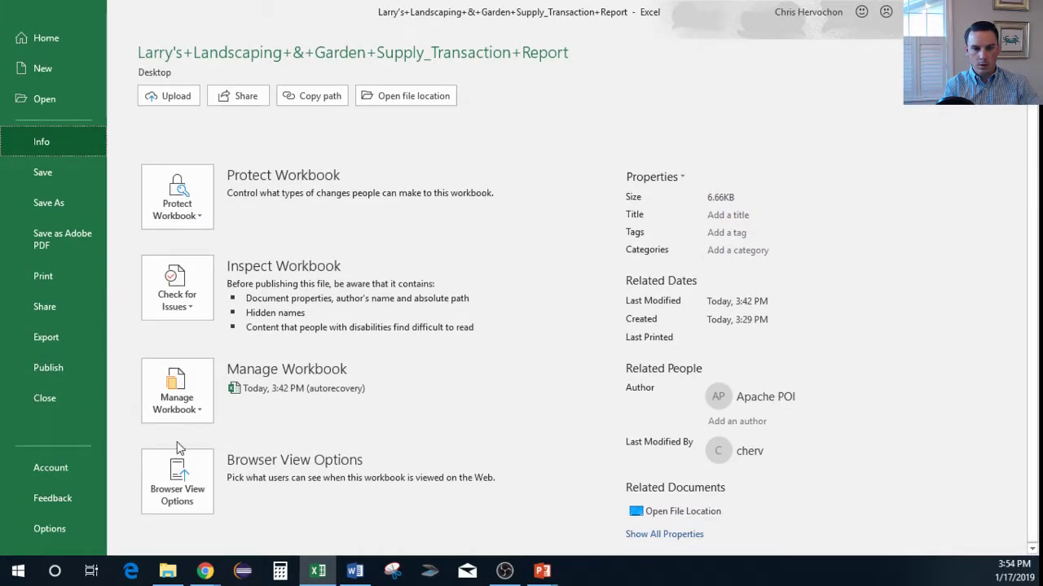
pyautogui.click(38, 521)
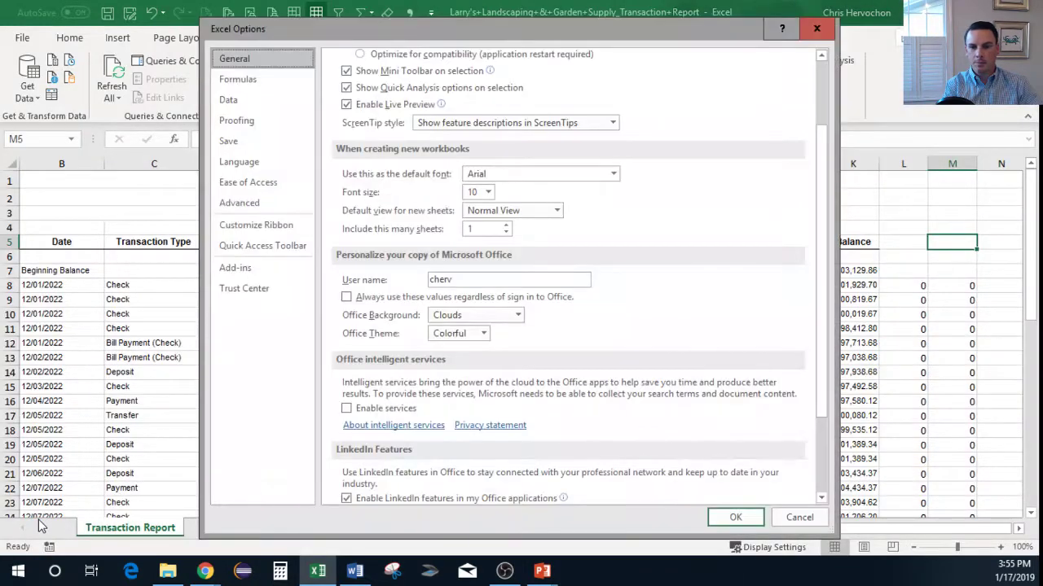
pyautogui.click(251, 277)
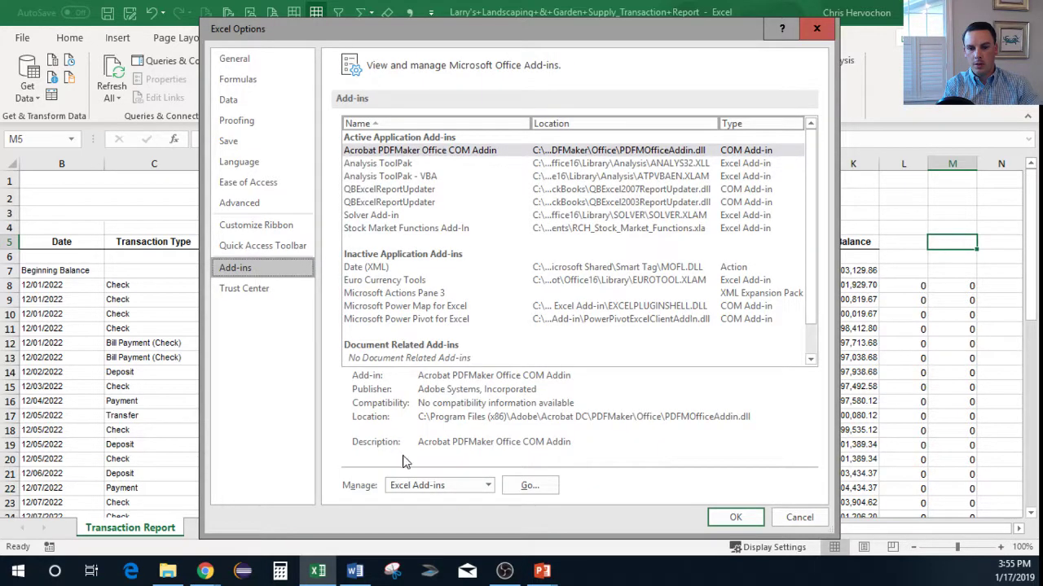
pyautogui.click(536, 484)
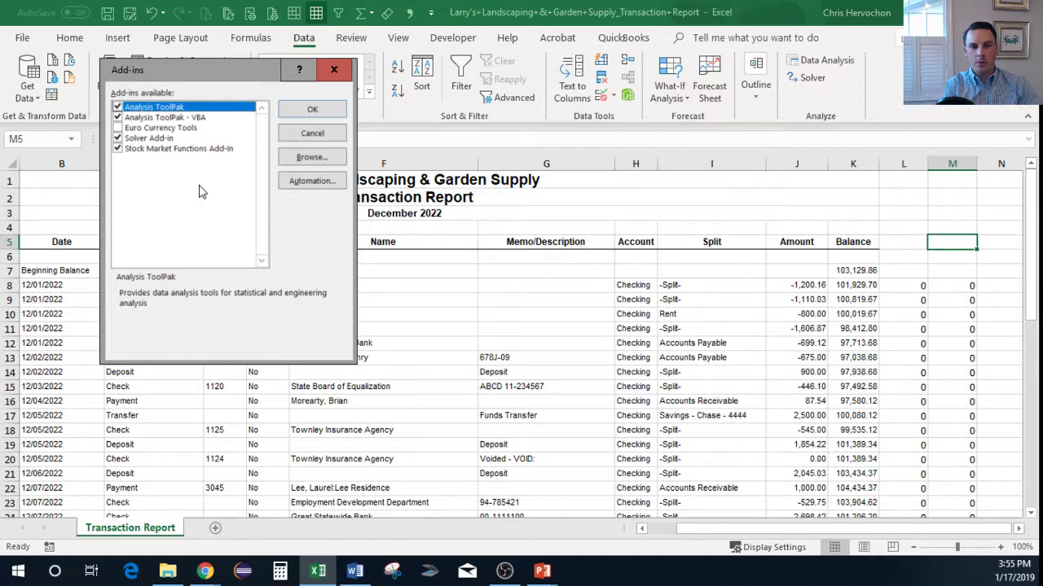
pyautogui.click(317, 111)
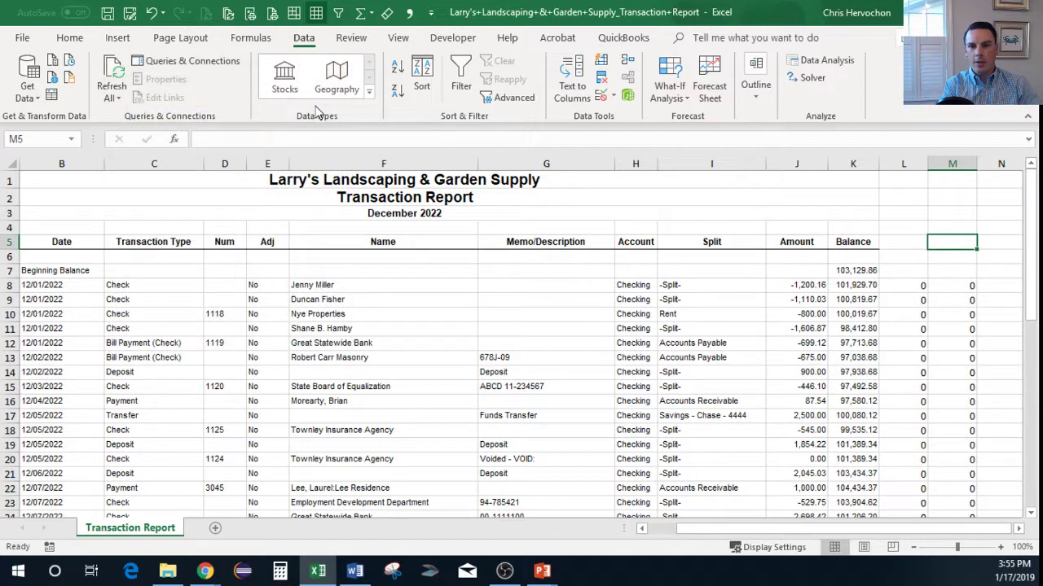
# Open Solver and set its objective to cell $M$48, the total of the multiplied amounts
pyautogui.click(813, 78)
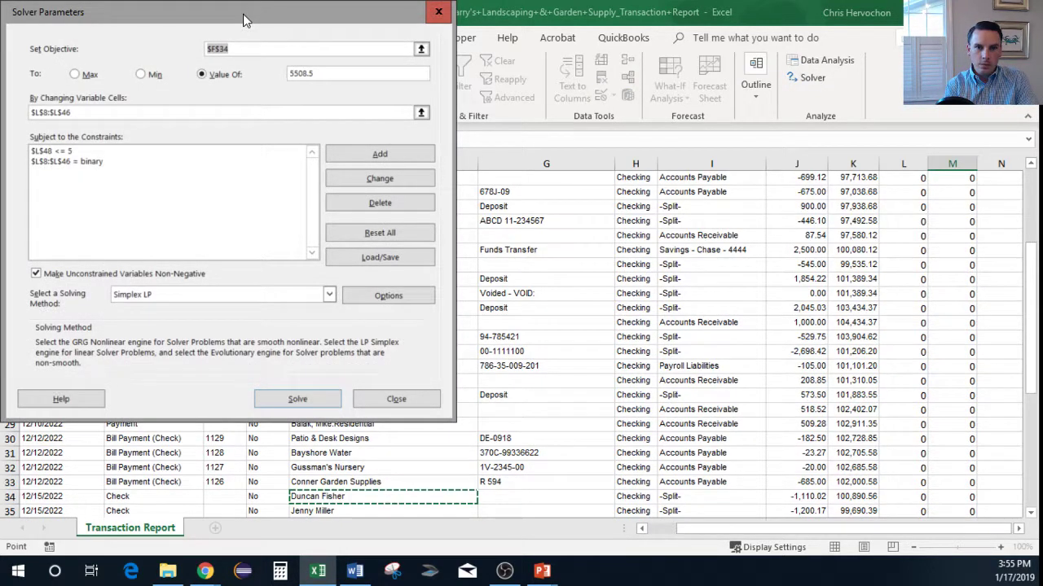
pyautogui.moveTo(243, 14); pyautogui.dragTo(486, 69)
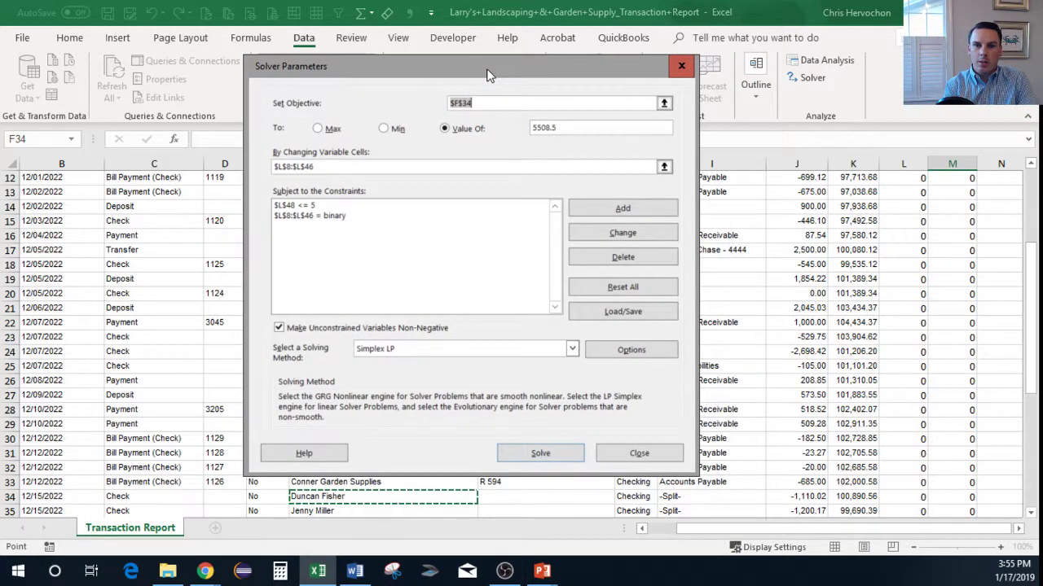
pyautogui.click(457, 102)
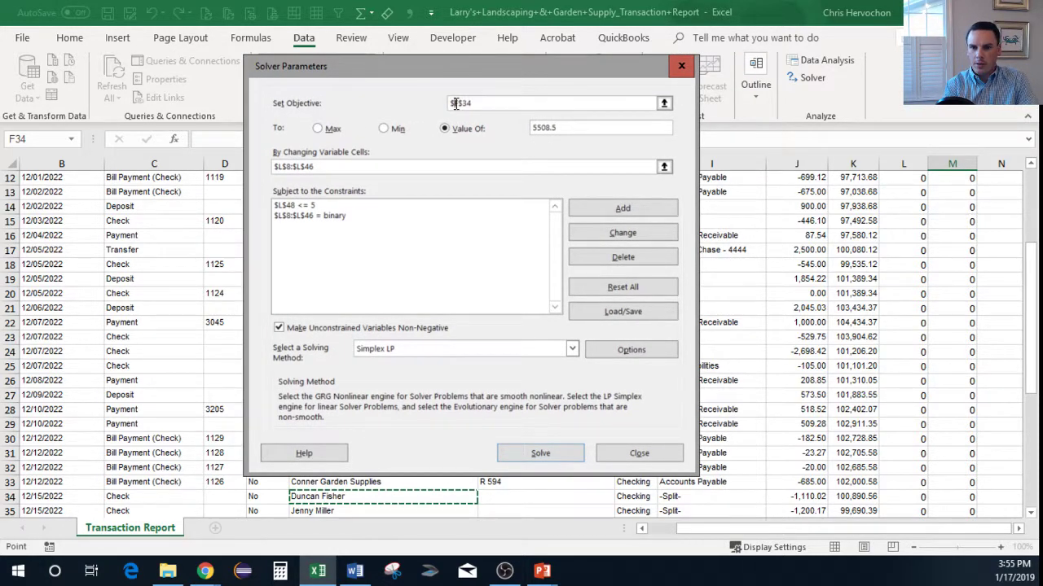
pyautogui.press('BackSpace')
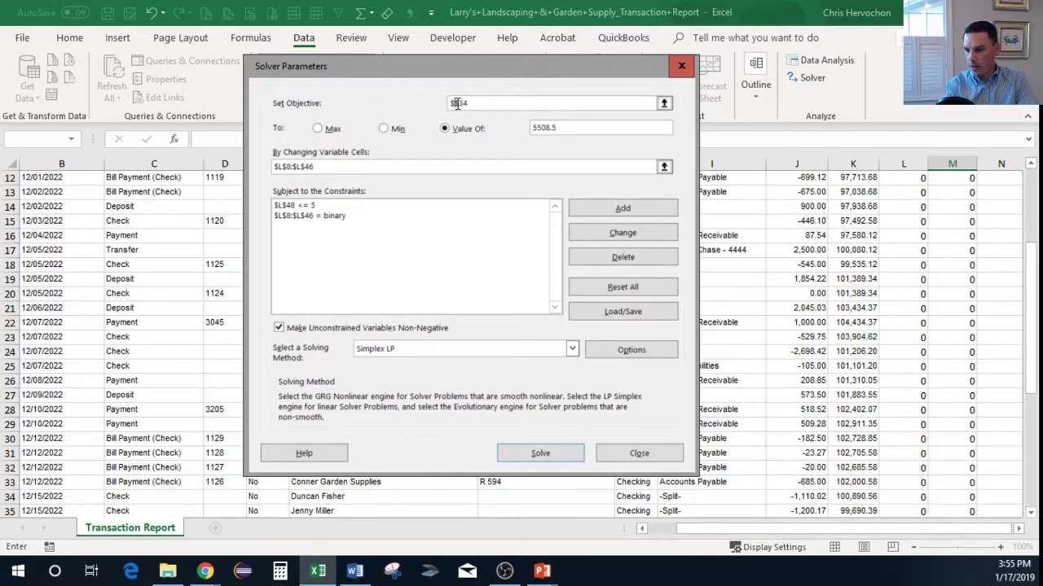
pyautogui.write('M')
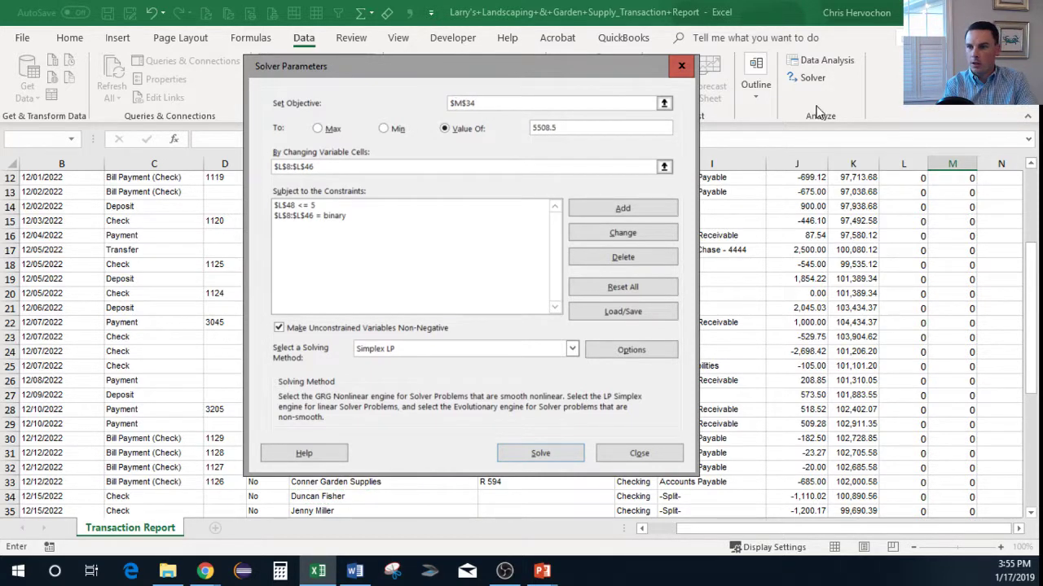
pyautogui.moveTo(1033, 293); pyautogui.dragTo(1036, 447)
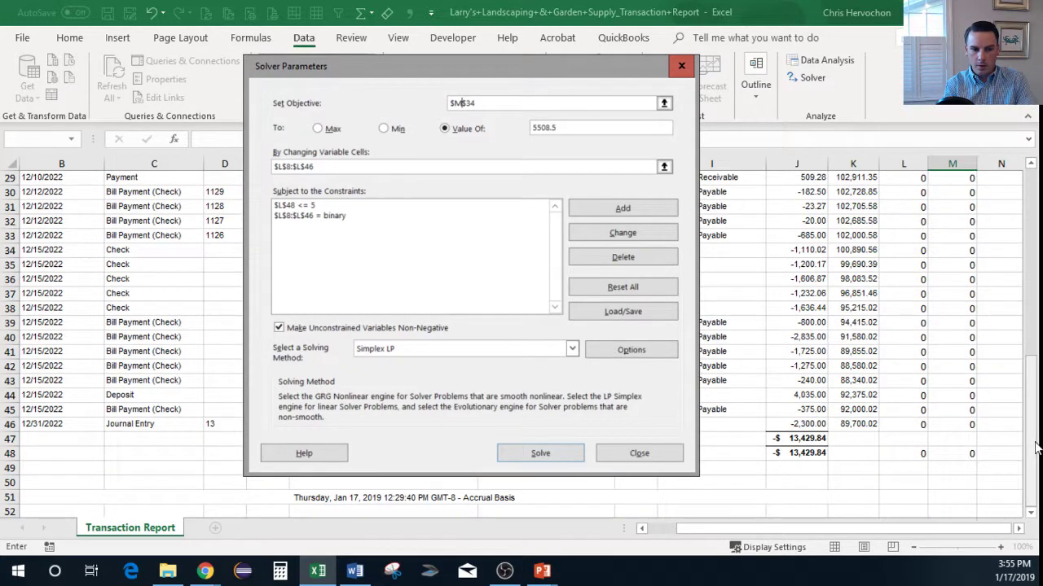
pyautogui.click(490, 103)
pyautogui.press('BackSpace')
pyautogui.press('BackSpace')
pyautogui.write('48')
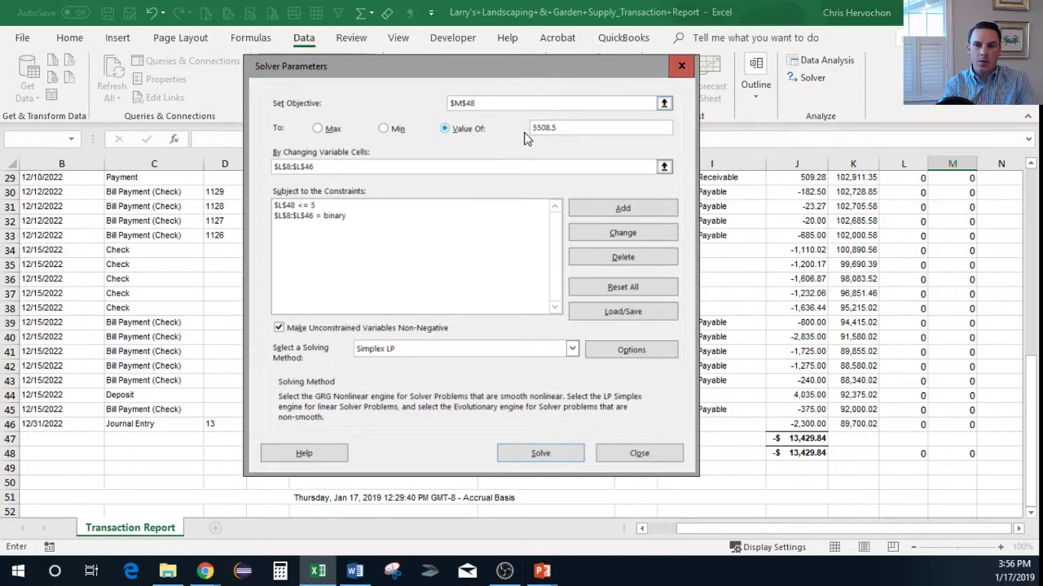
# Review Solver's target value and the constraints on L48 and L8:L46, and select Simplex LP as the solving method
pyautogui.doubleClick(558, 128)
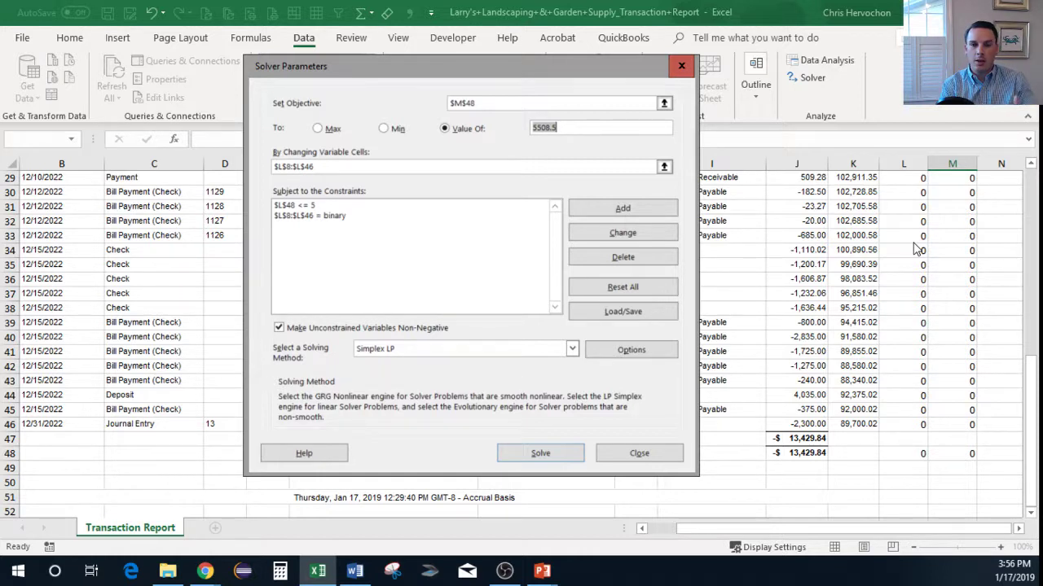
pyautogui.click(343, 216)
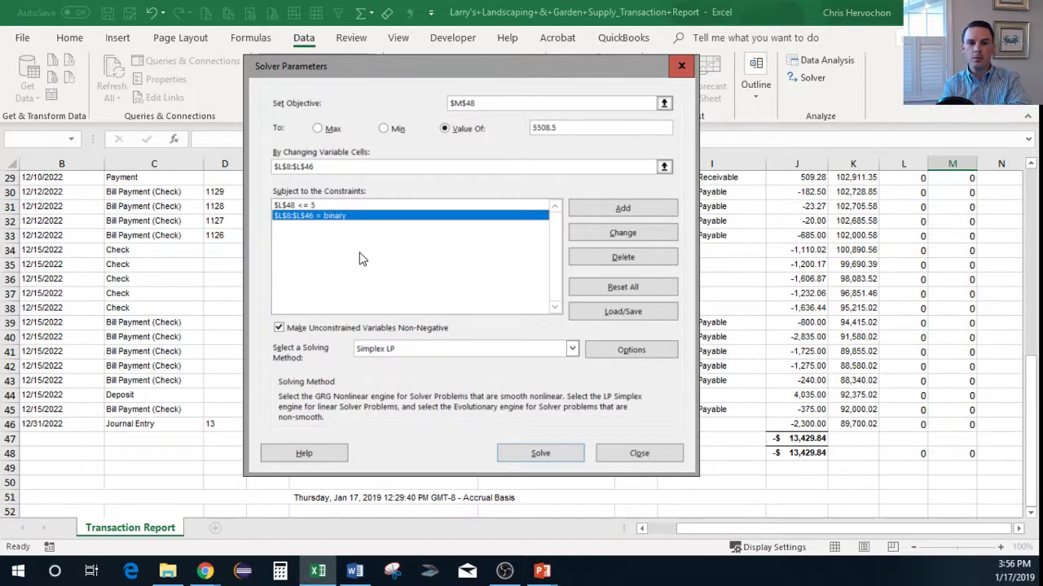
pyautogui.click(325, 207)
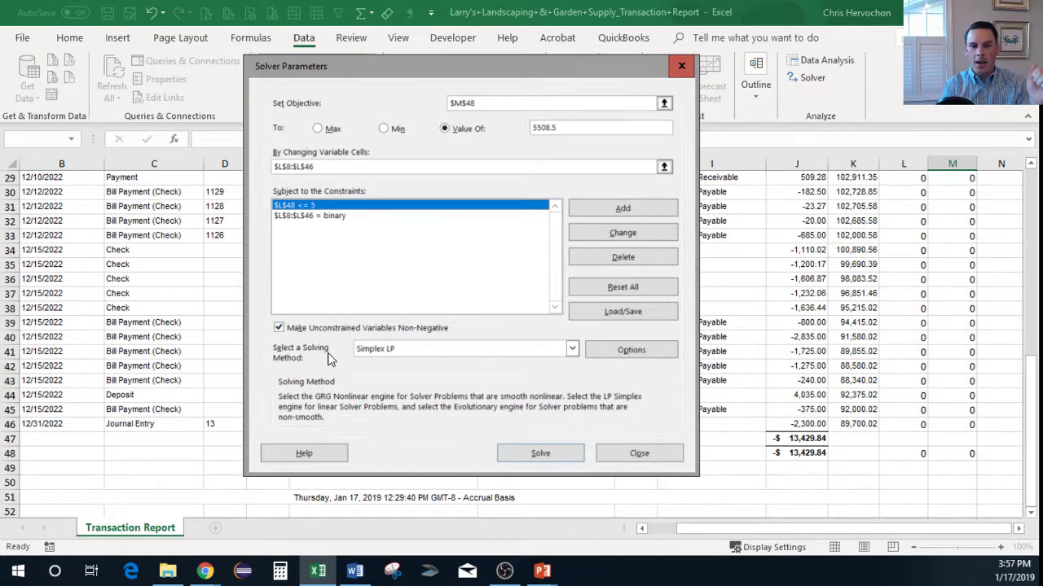
pyautogui.click(572, 350)
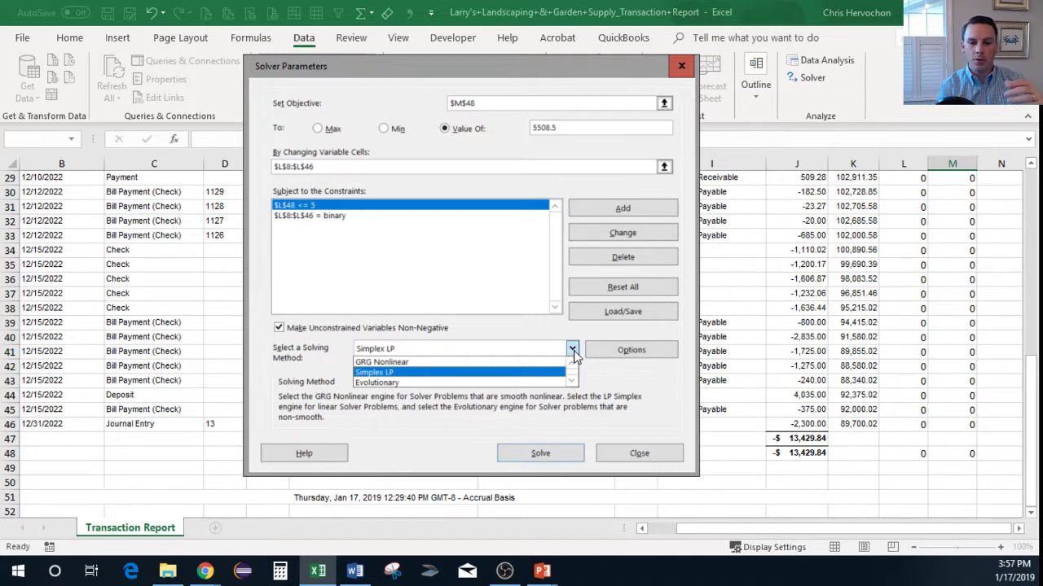
pyautogui.click(526, 372)
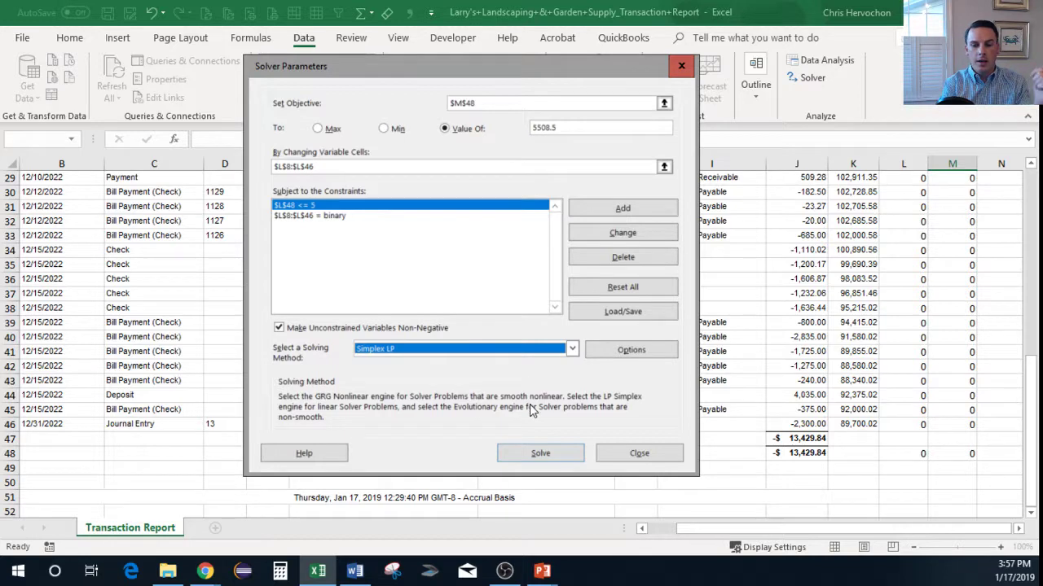
# Run Solver and keep its solution, with the return to the parameters dialog turned off
pyautogui.click(534, 453)
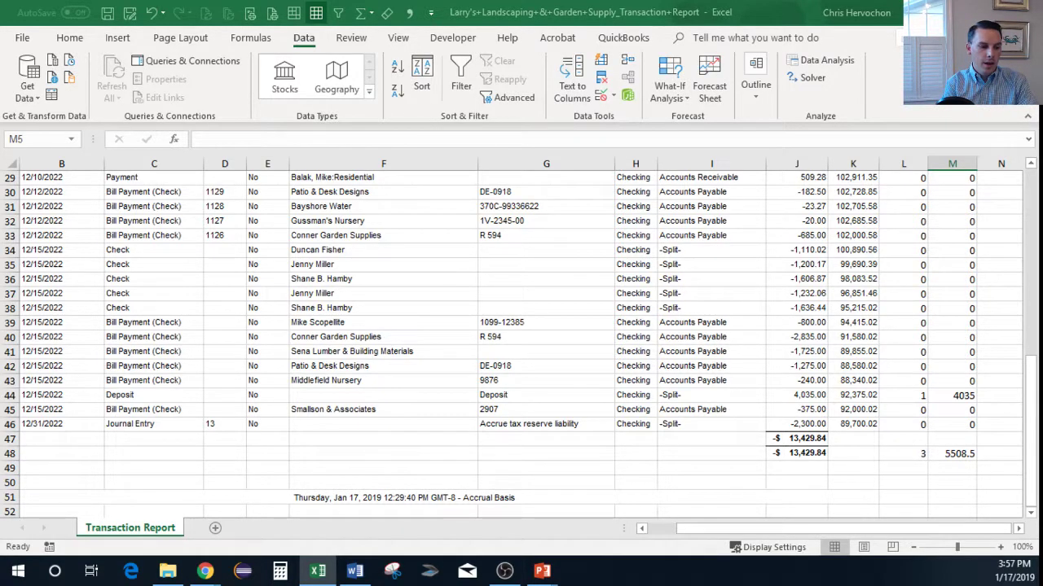
pyautogui.moveTo(0, 167); pyautogui.dragTo(417, 109)
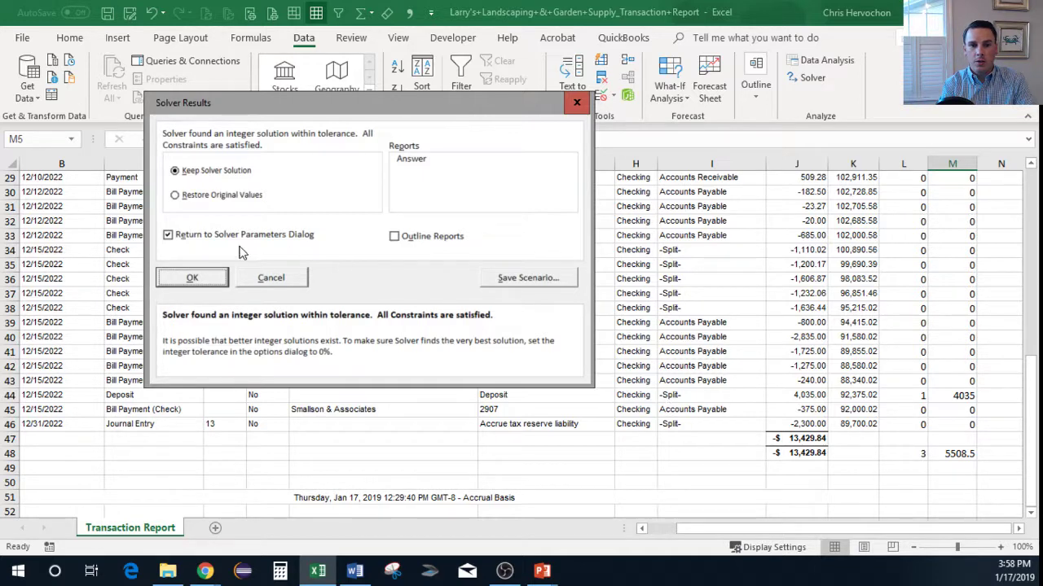
pyautogui.click(196, 236)
pyautogui.click(195, 276)
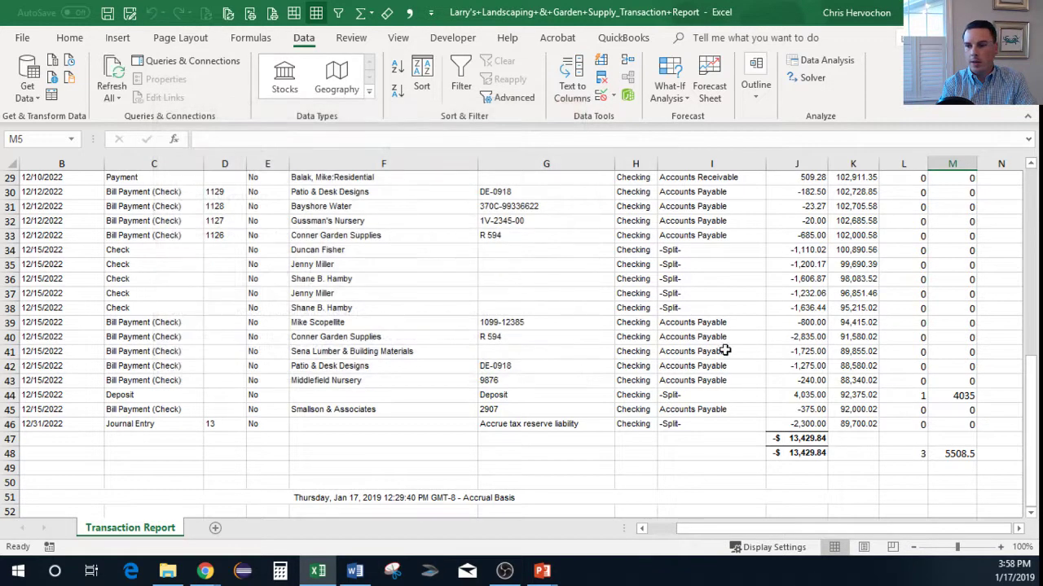
# Highlight the 12/15/2022 deposit row that Solver flagged with a 1
pyautogui.click(845, 367)
pyautogui.click(915, 395)
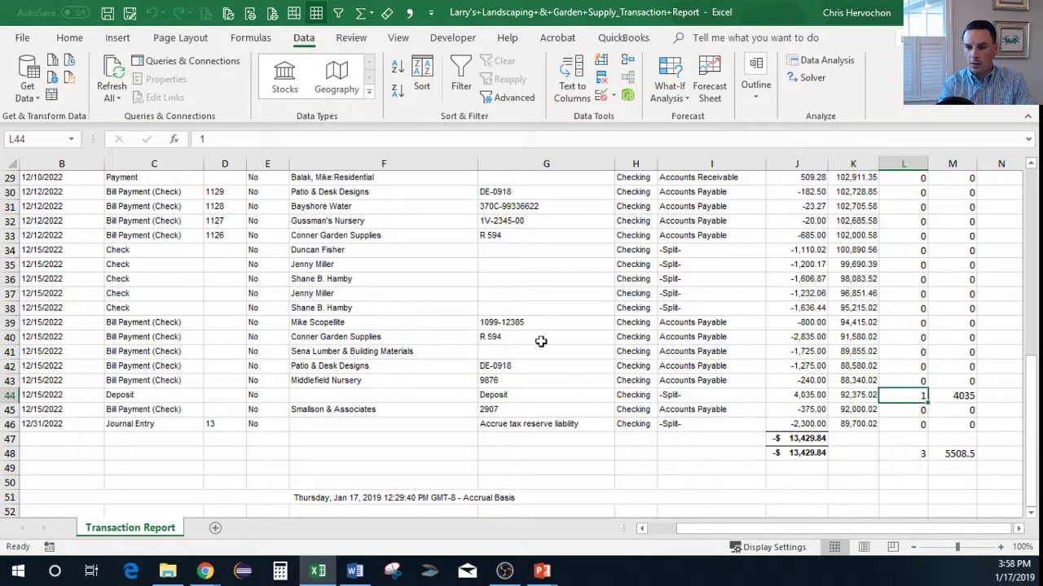
pyautogui.click(6, 395)
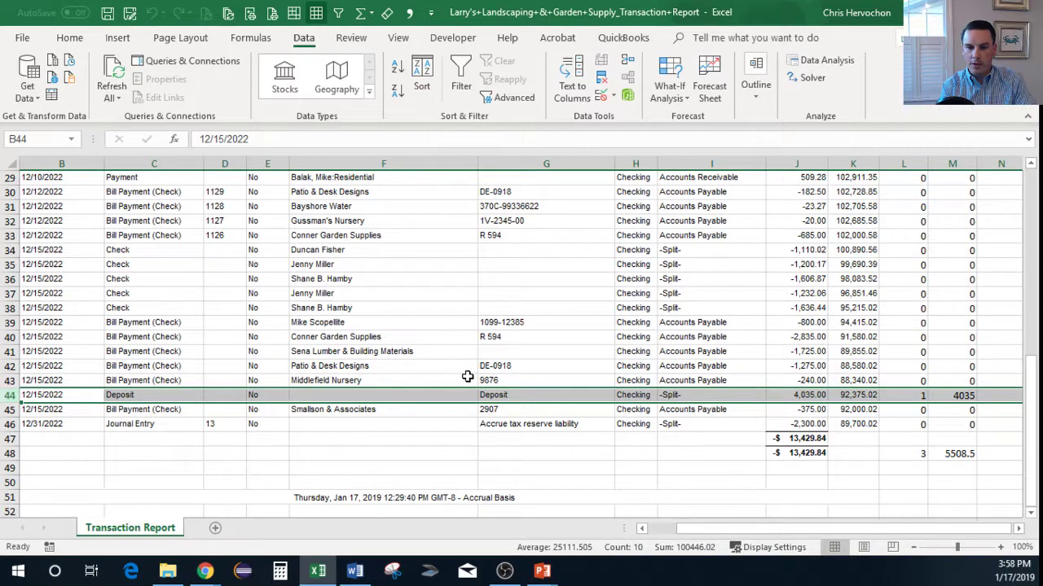
# Find the flagged 12/09/2022 deposit further up the report and highlight its row
pyautogui.click(804, 267)
pyautogui.press('Up')
pyautogui.press('Up')
pyautogui.press('Up')
pyautogui.press('Up')
pyautogui.press('Up')
pyautogui.press('Up')
pyautogui.press('Up')
pyautogui.press('Up')
pyautogui.press('Up')
pyautogui.press('Up')
pyautogui.press('Up')
pyautogui.press('Up')
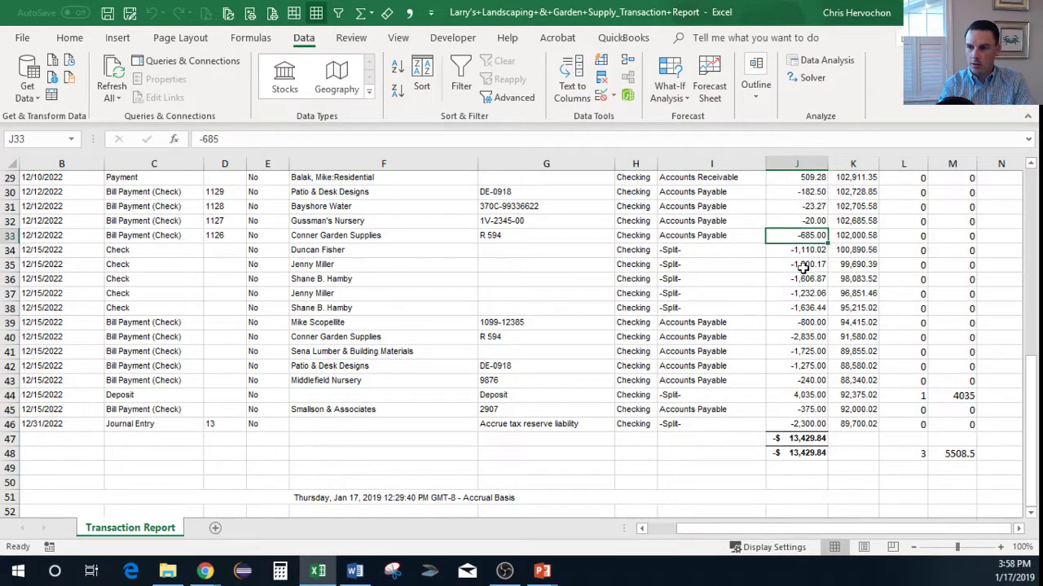
pyautogui.press('Up')
pyautogui.press('Up')
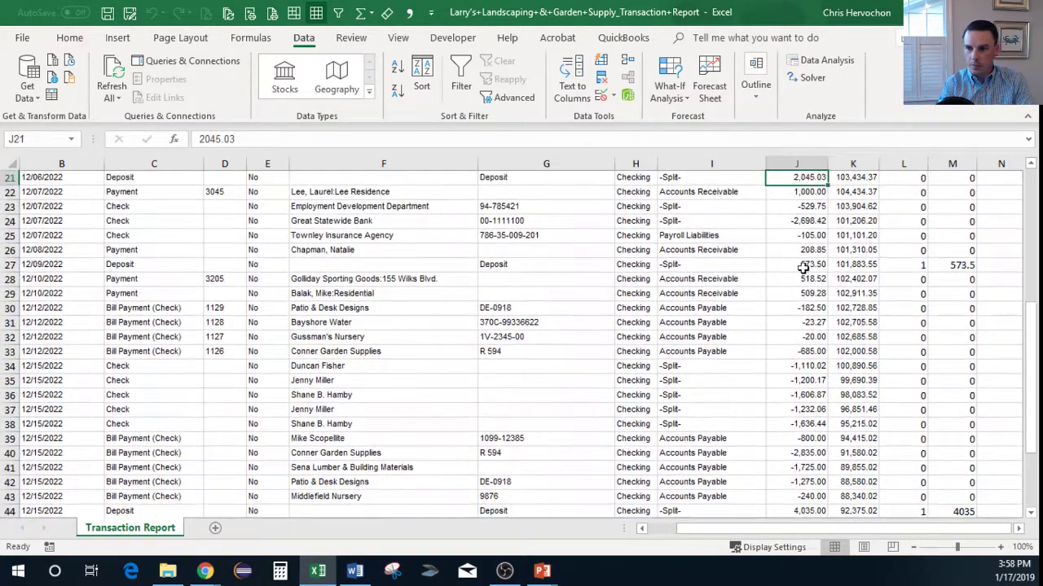
pyautogui.click(9, 265)
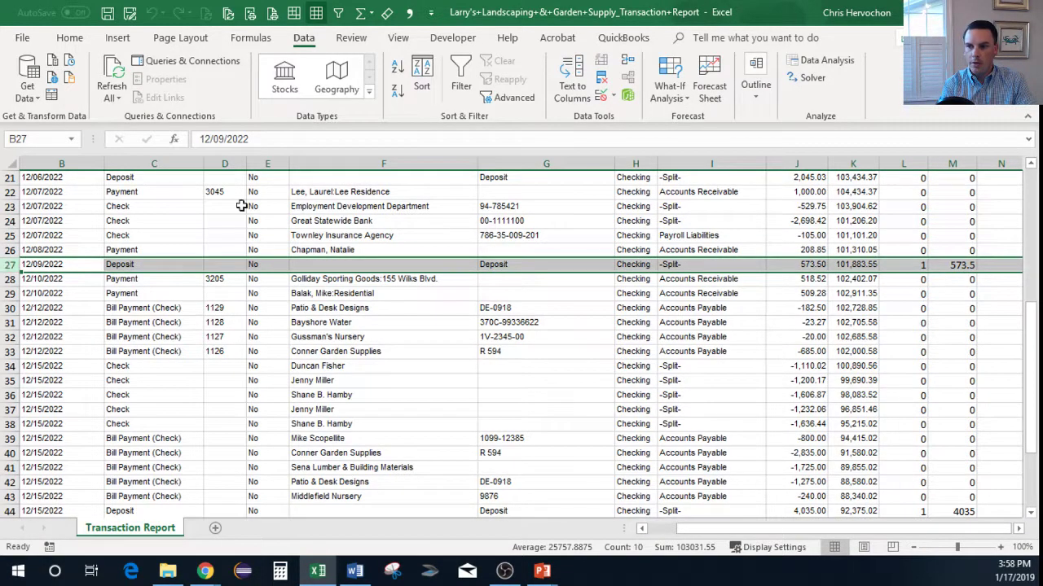
# Find the flagged 12/02/2022 deposit near the start of the report and highlight its row
pyautogui.click(861, 266)
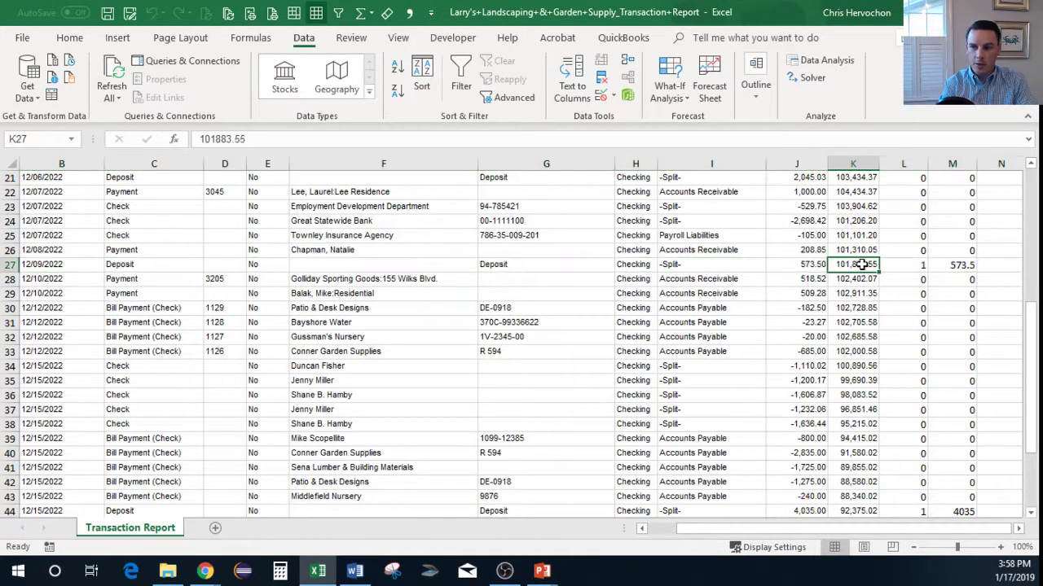
pyautogui.press('Up')
pyautogui.press('Up')
pyautogui.press('Up')
pyautogui.press('Up')
pyautogui.press('Up')
pyautogui.press('Up')
pyautogui.press('Up')
pyautogui.press('Up')
pyautogui.press('Up')
pyautogui.press('Up')
pyautogui.press('Up')
pyautogui.press('Up')
pyautogui.press('Up')
pyautogui.press('Up')
pyautogui.press('Up')
pyautogui.press('Up')
pyautogui.press('Up')
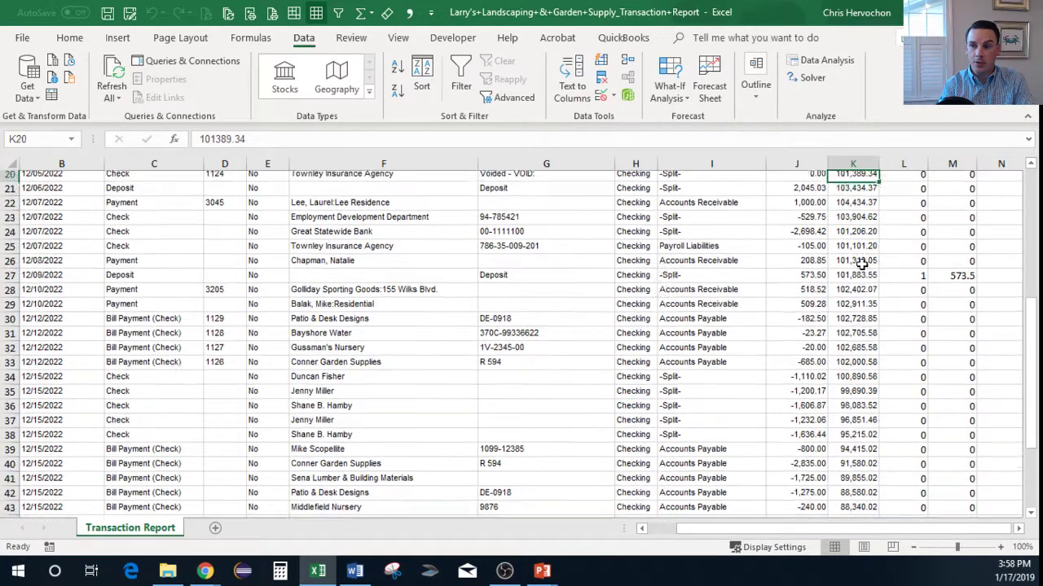
pyautogui.press('Up')
pyautogui.press('Up')
pyautogui.press('Up')
pyautogui.press('Up')
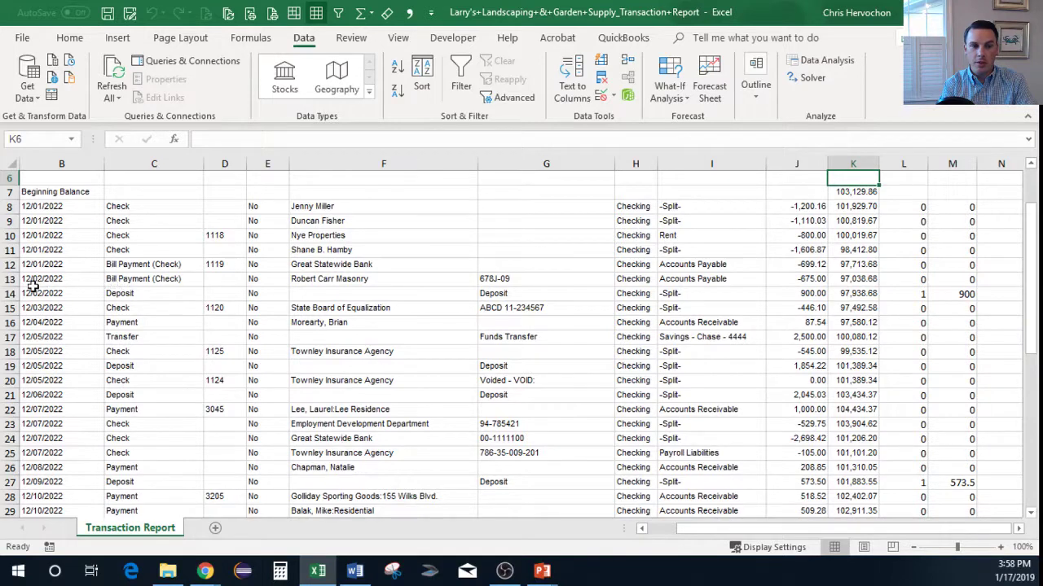
pyautogui.click(10, 293)
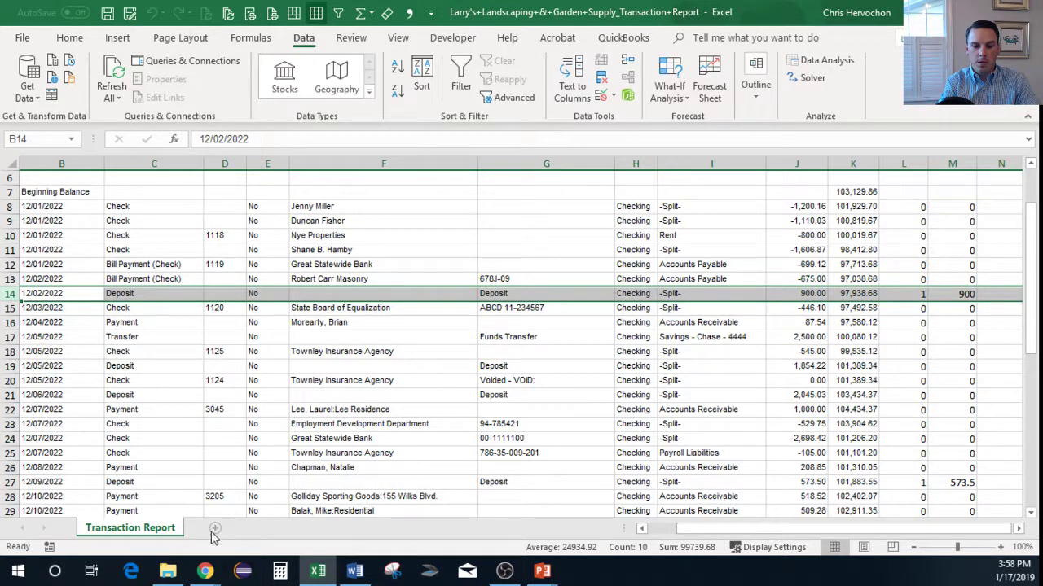
# Switch to the QuickBooks Online Checking reconciliation in Chrome and unmark the 12/15/2022 deposit of 4,035.00 as cleared
pyautogui.moveTo(206, 571)
pyautogui.click(308, 508)
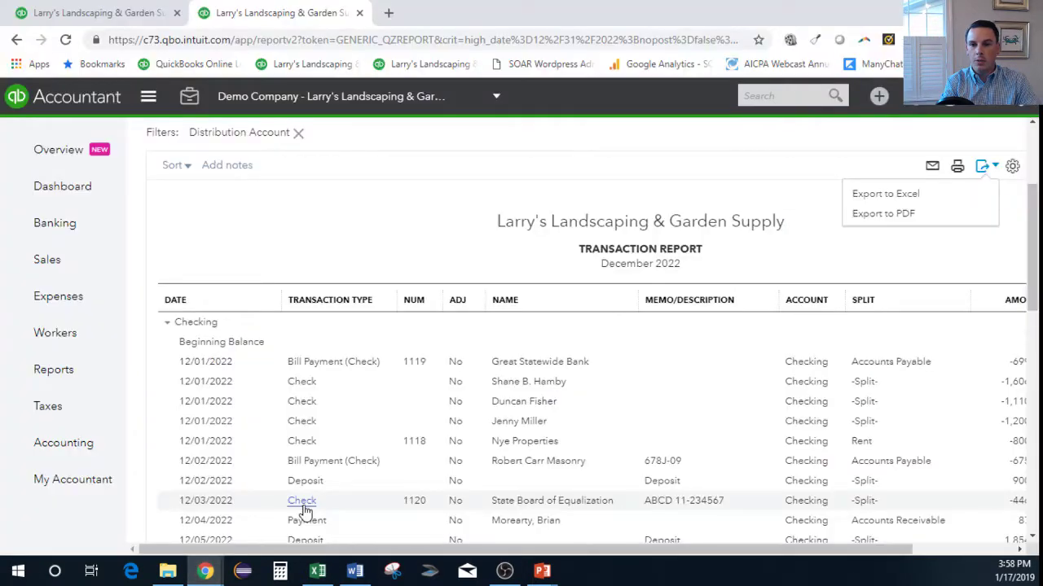
pyautogui.click(126, 10)
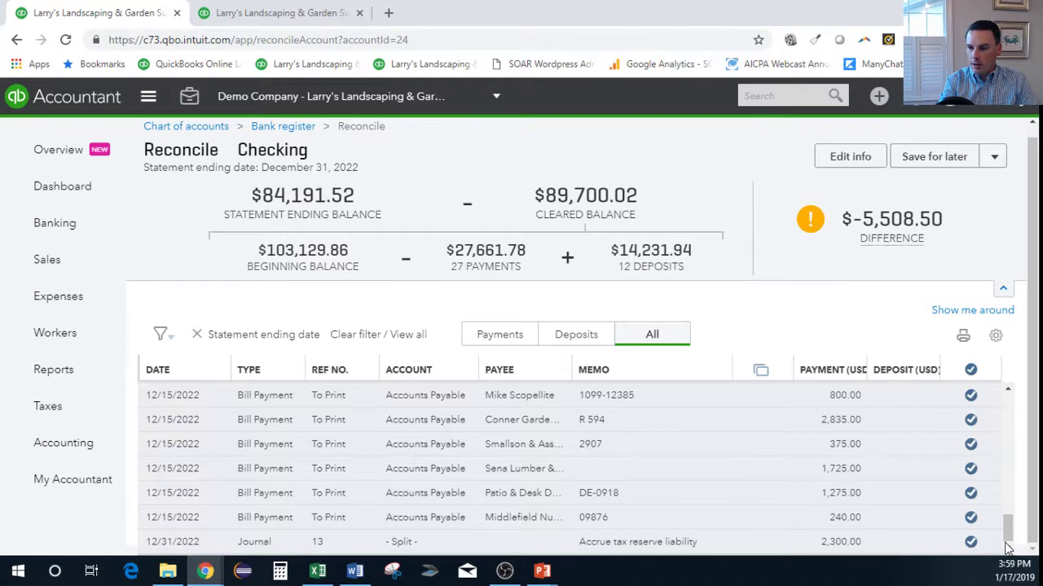
pyautogui.click(1009, 390)
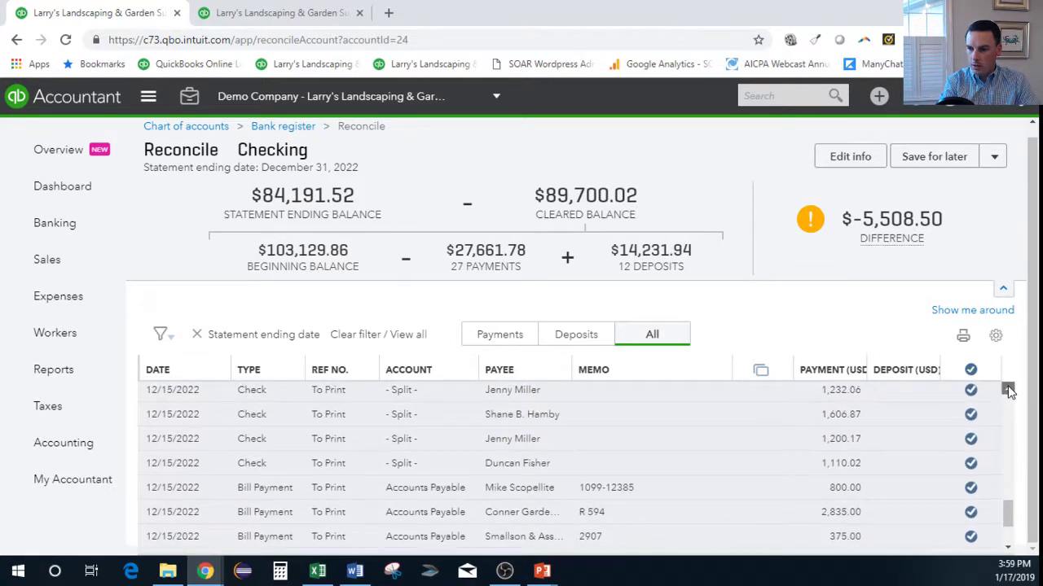
pyautogui.click(1008, 390)
pyautogui.click(1008, 390)
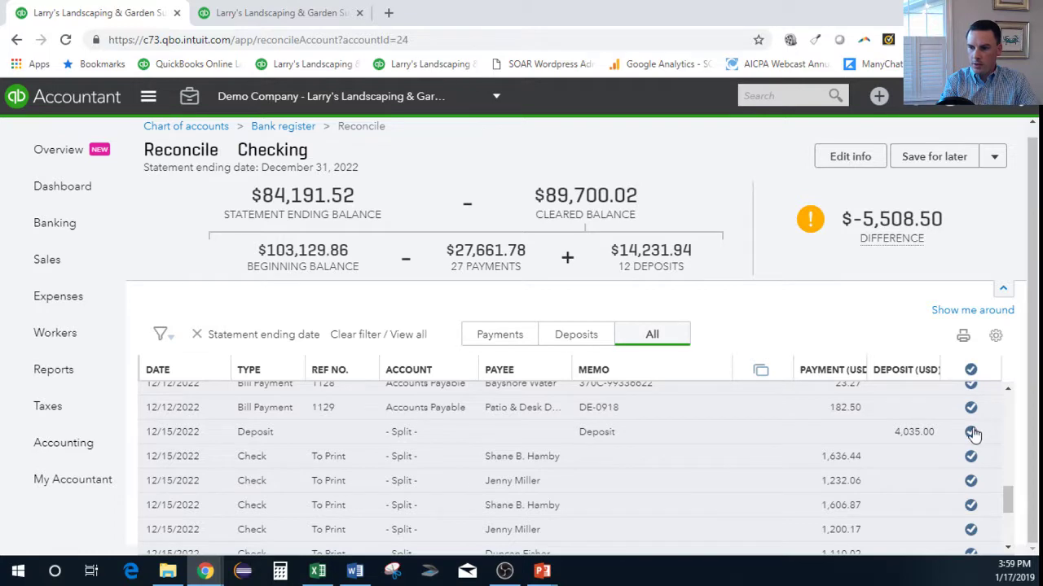
pyautogui.click(973, 435)
# Unmark the 12/09/2022 deposit of 573.50 as cleared in the reconciliation
pyautogui.click(1008, 392)
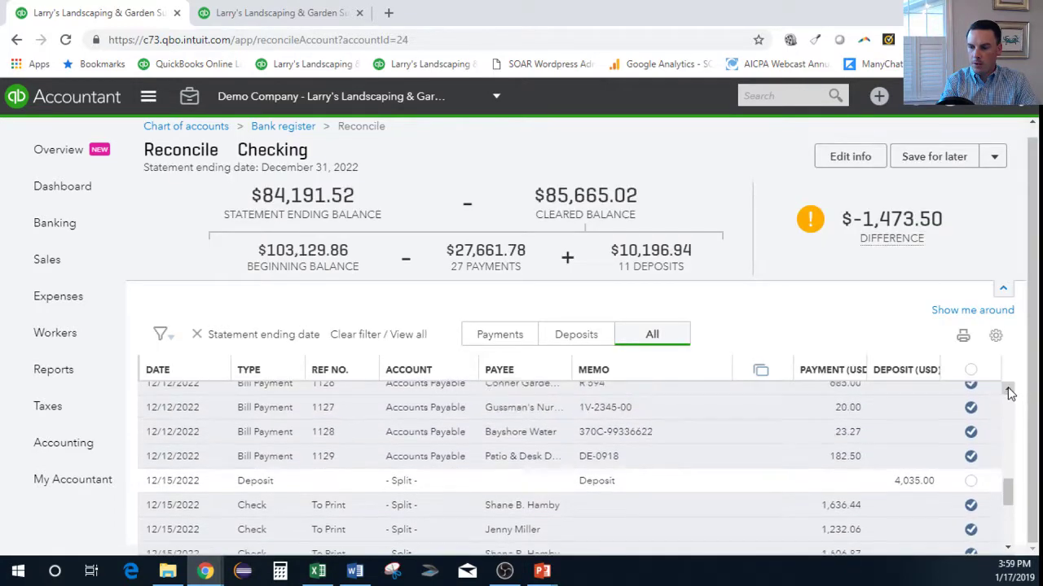
pyautogui.click(1008, 391)
pyautogui.click(1008, 392)
pyautogui.click(1008, 392)
pyautogui.click(1009, 392)
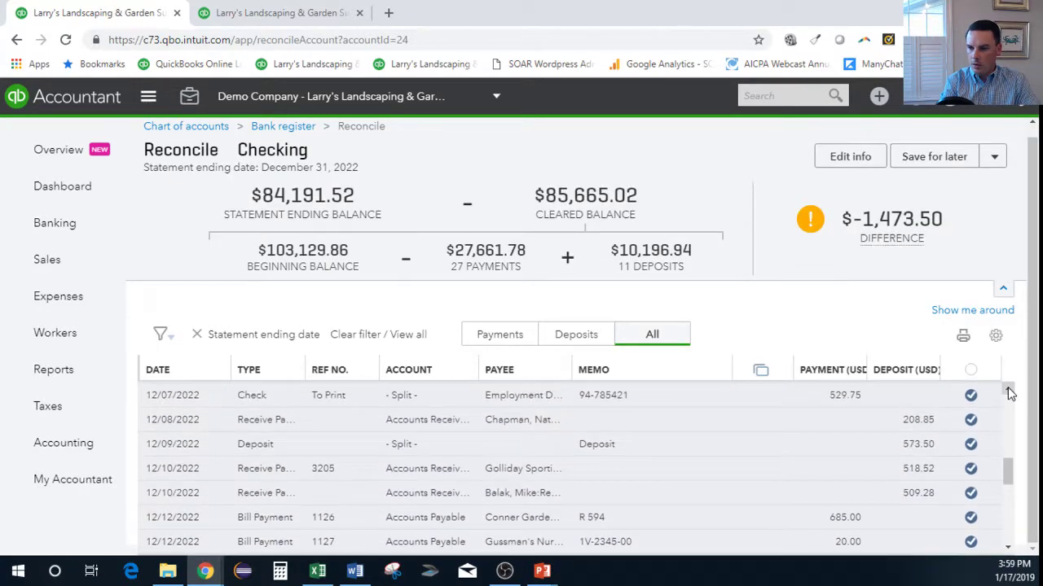
pyautogui.click(972, 444)
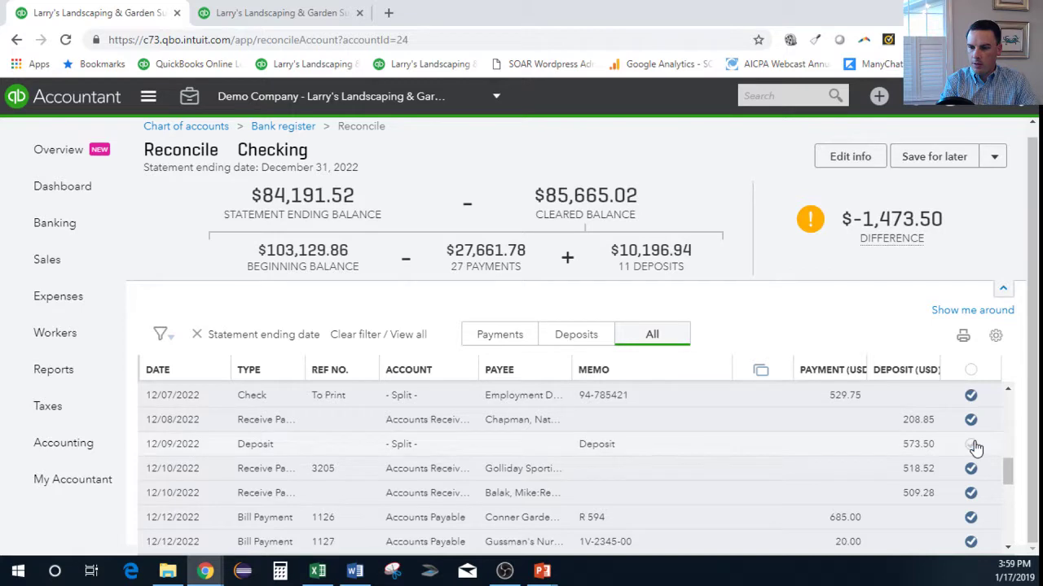
# Unmark the 12/02/2022 deposit of 900.00 as cleared in the reconciliation
pyautogui.click(1008, 391)
pyautogui.click(1008, 390)
pyautogui.click(1009, 390)
pyautogui.click(1008, 390)
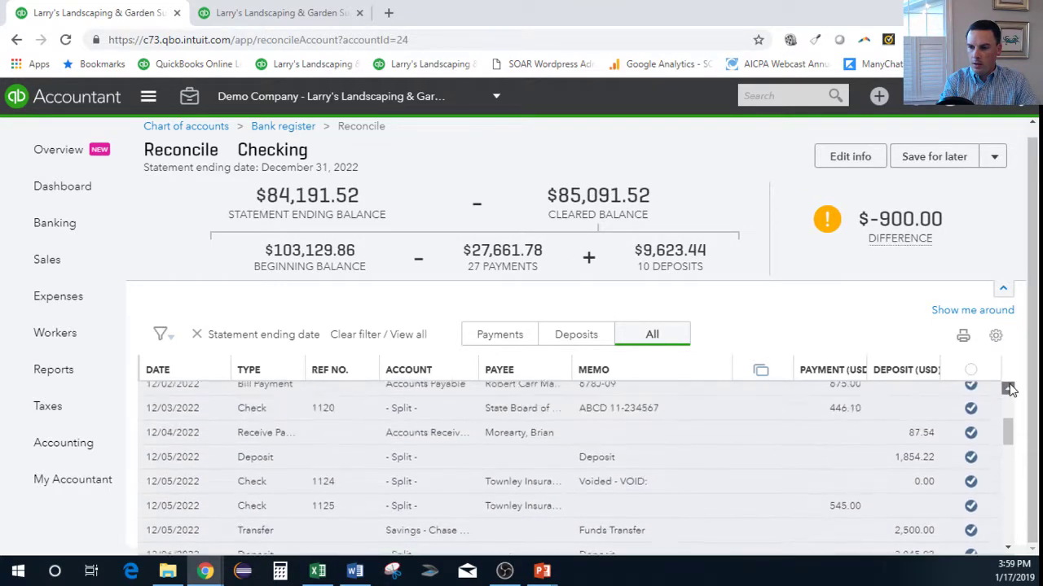
pyautogui.click(1008, 390)
pyautogui.click(1009, 390)
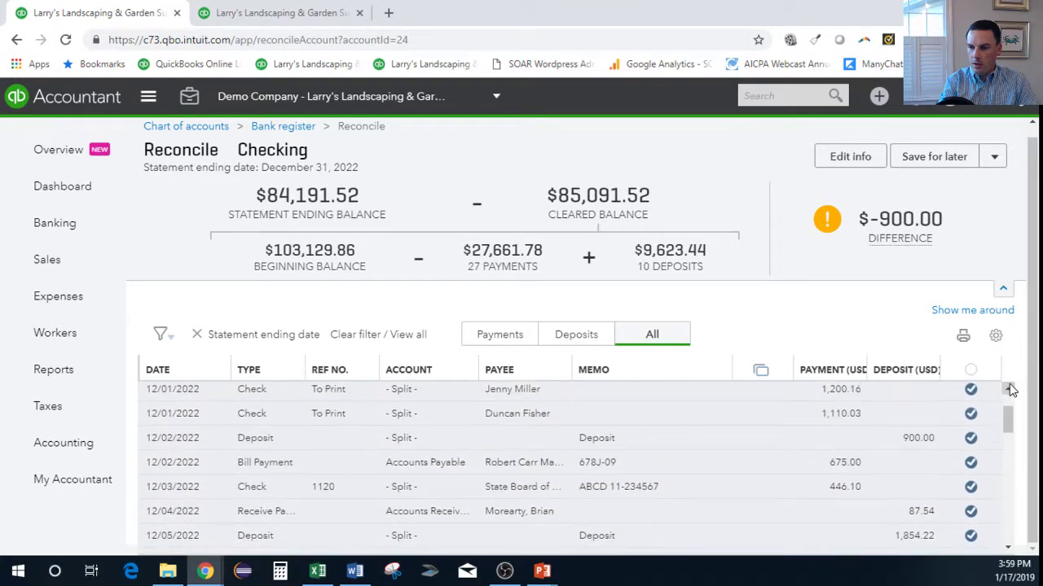
pyautogui.click(971, 439)
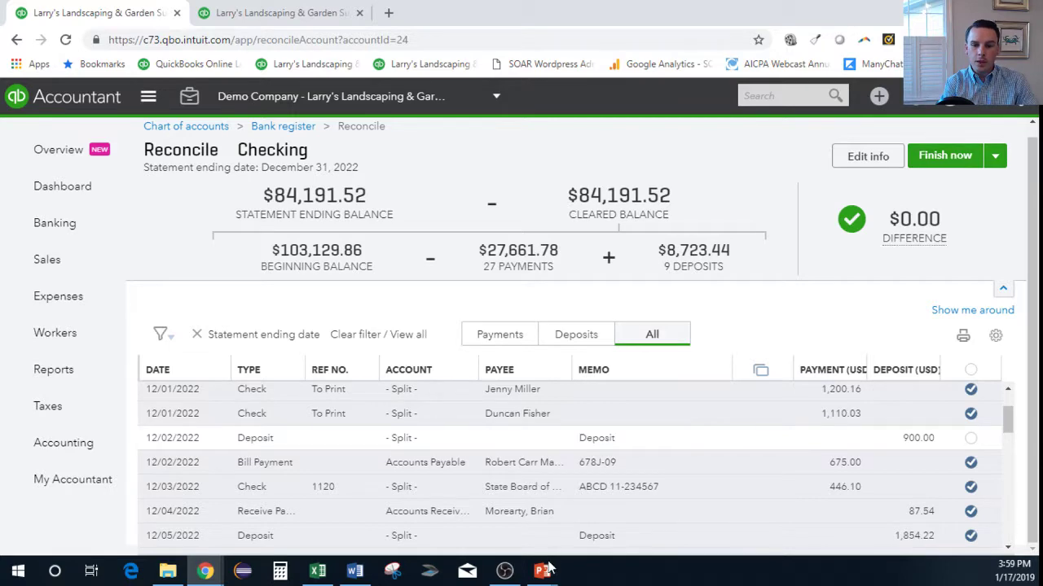
pyautogui.moveTo(546, 570)
pyautogui.click(580, 538)
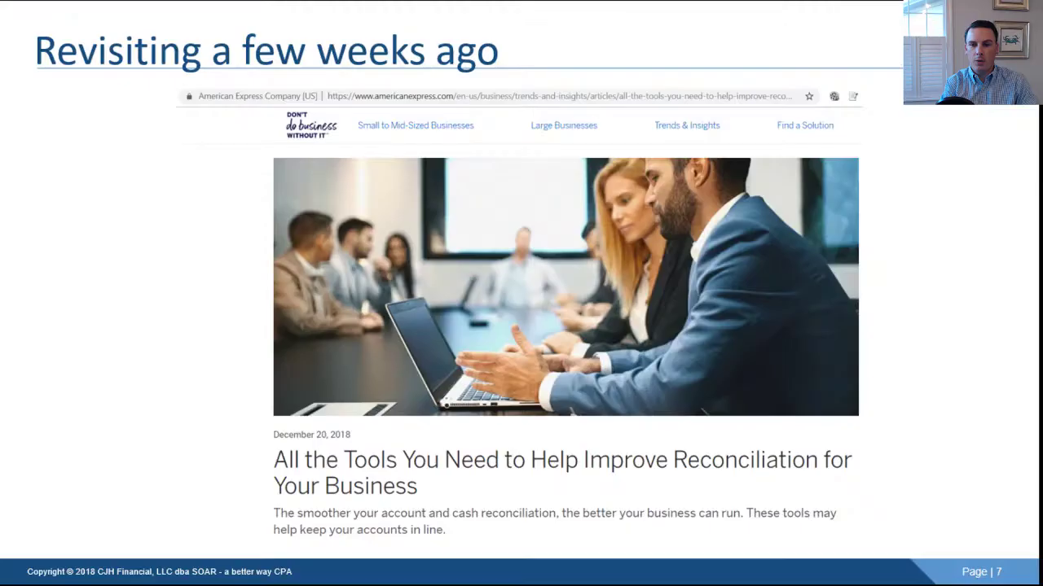
pyautogui.click(674, 160)
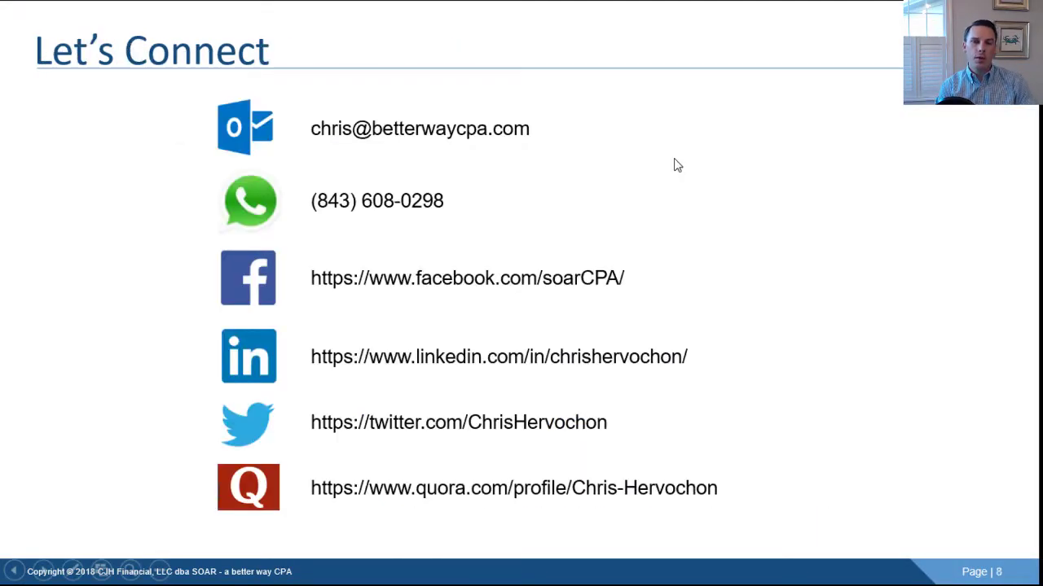